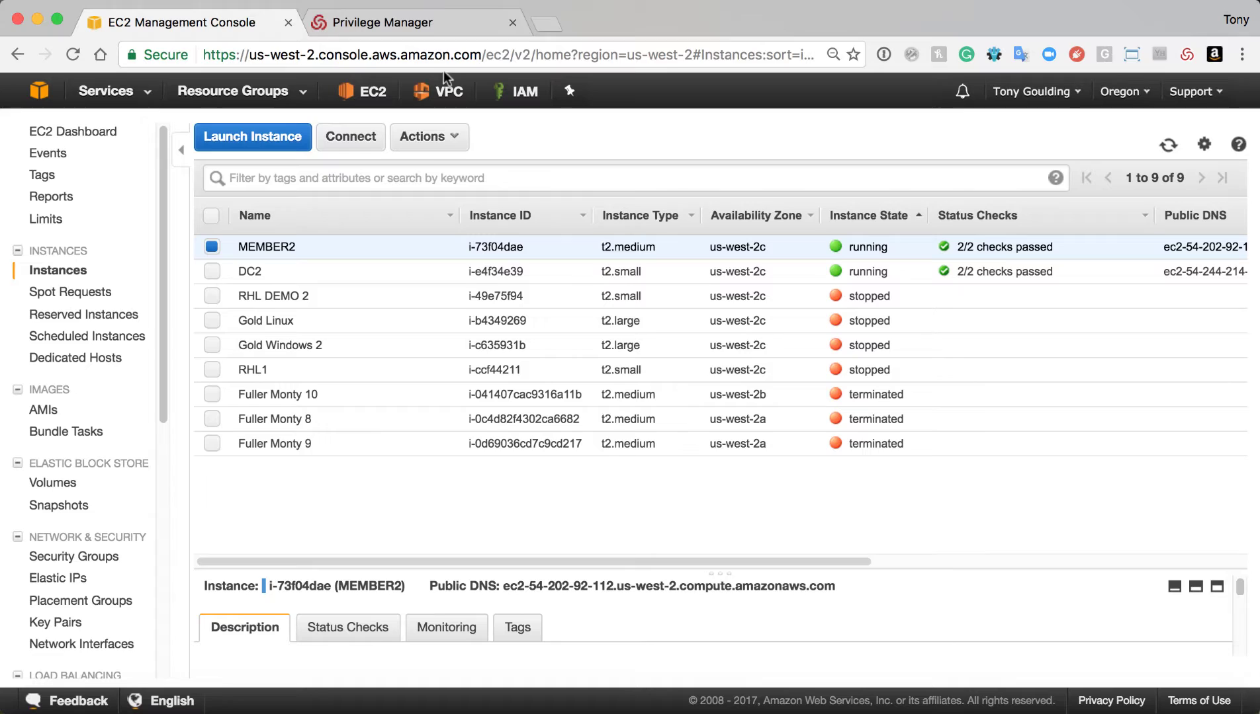
View the Resources list in Privilege Manager, then switch to the Cloud Admin window
click(427, 24)
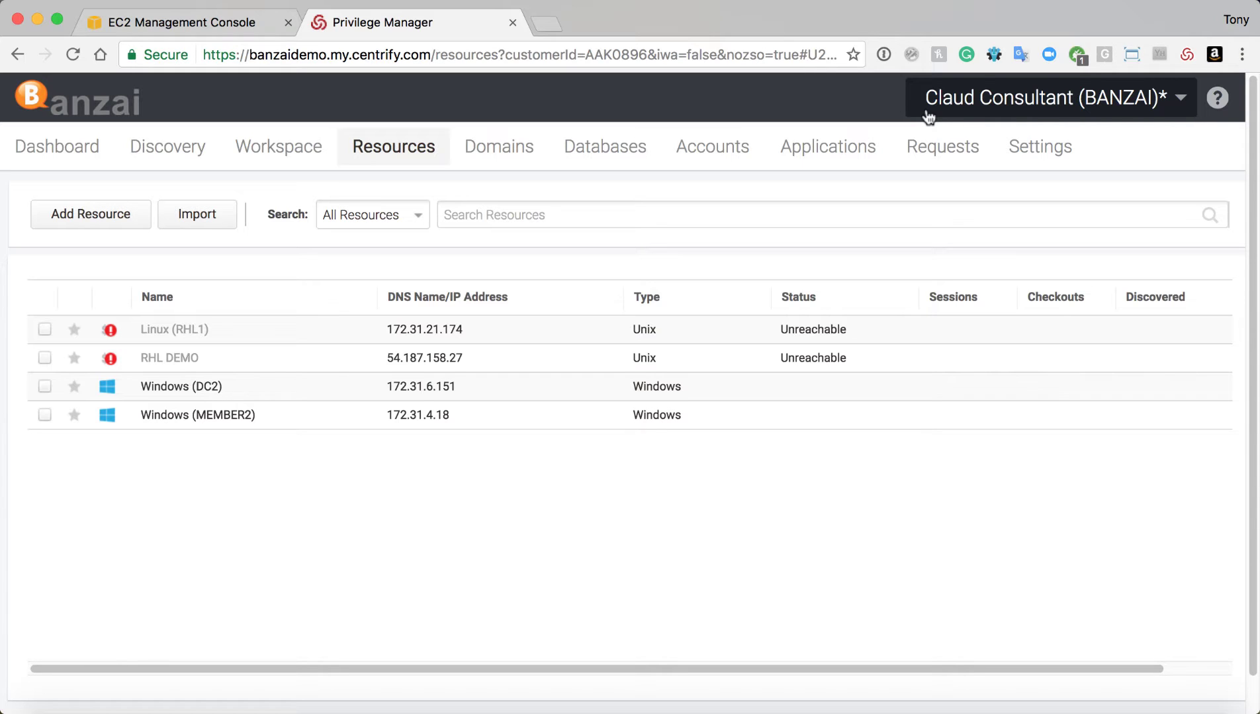
key(super+grave)
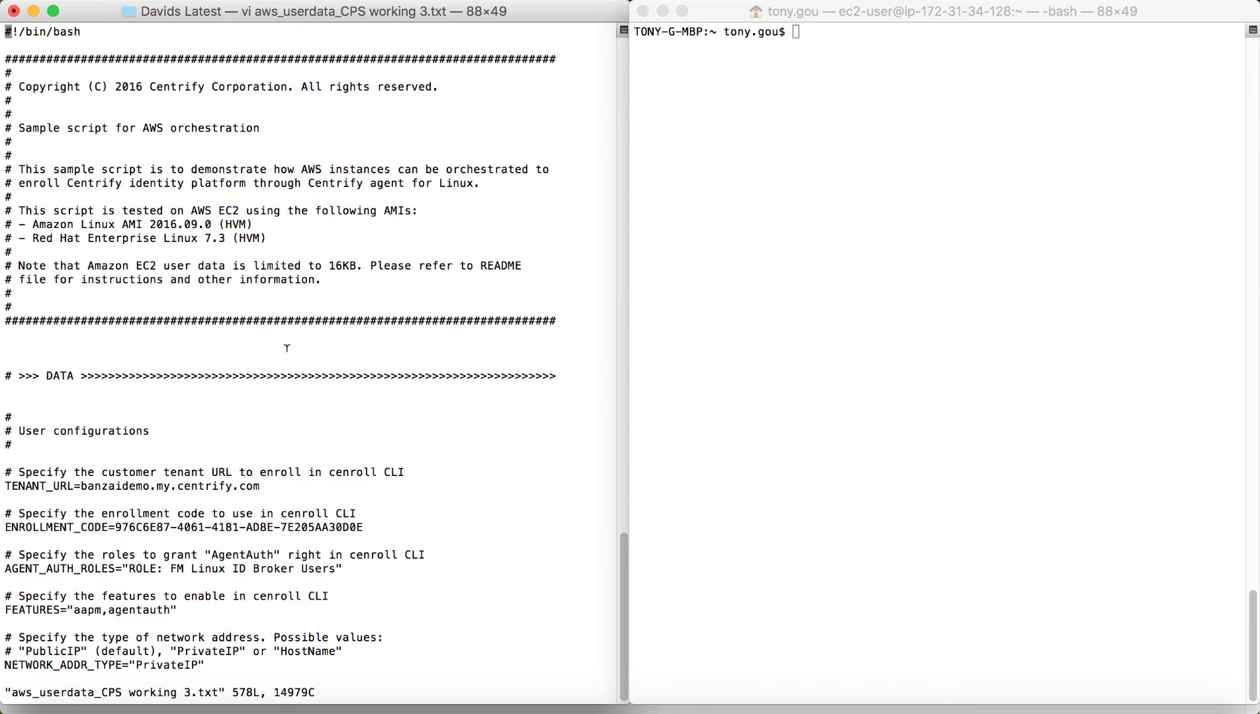
key(j)
key(j)
key(j)
key(j)
key(j)
key(j)
key(j)
key(j)
key(j)
key(j)
key(j)
key(j)
key(j)
key(j)
key(j)
key(j)
key(j)
key(j)
key(j)
key(j)
key(j)
key(j)
key(j)
key(j)
key(j)
key(j)
key(j)
key(j)
key(j)
key(j)
key(j)
key(j)
key(j)
key(j)
key(j)
key(j)
key(j)
key(j)
key(j)
key(j)
key(j)
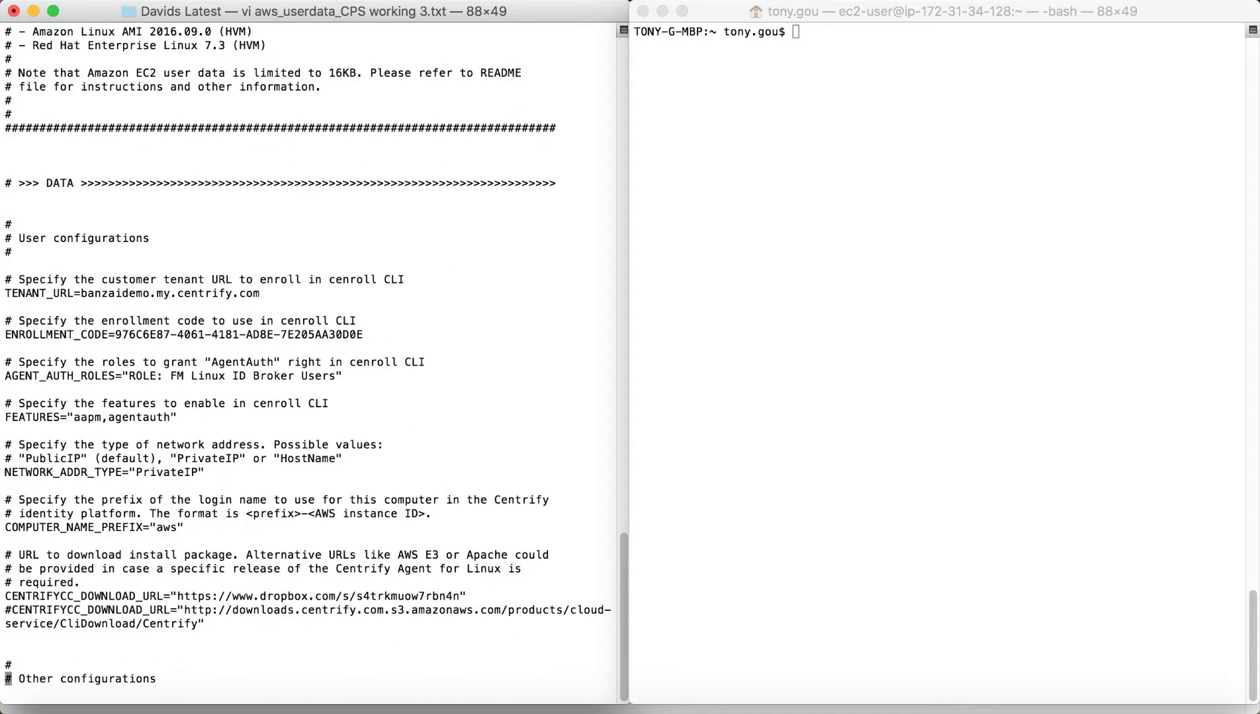
key(j)
key(j)
key(j)
key(j)
key(j)
key(j)
key(j)
key(j)
key(j)
key(j)
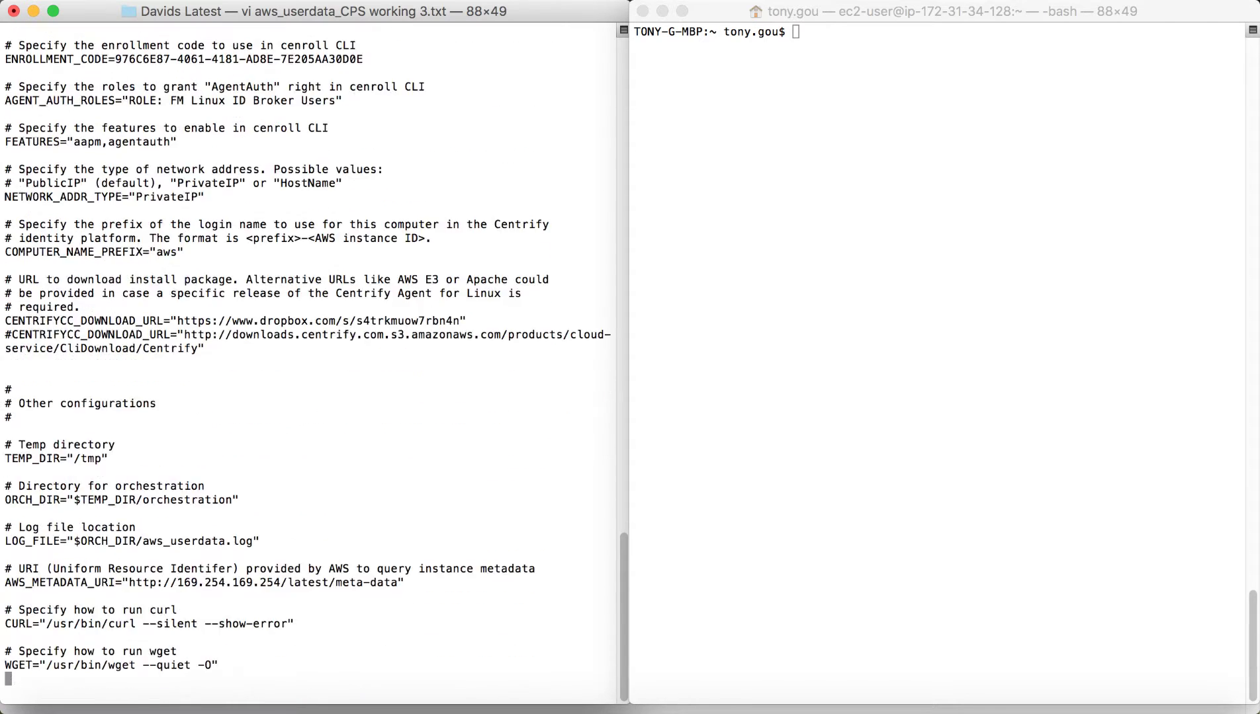
key(k)
key(k)
key(k)
key(k)
key(k)
key(k)
key(k)
key(k)
key(k)
key(k)
key(k)
key(k)
key(k)
key(k)
key(k)
key(k)
key(k)
key(k)
key(k)
key(k)
key(k)
key(k)
key(k)
key(k)
key(k)
key(k)
key(k)
key(k)
key(k)
key(k)
key(k)
key(k)
key(k)
key(k)
key(k)
key(k)
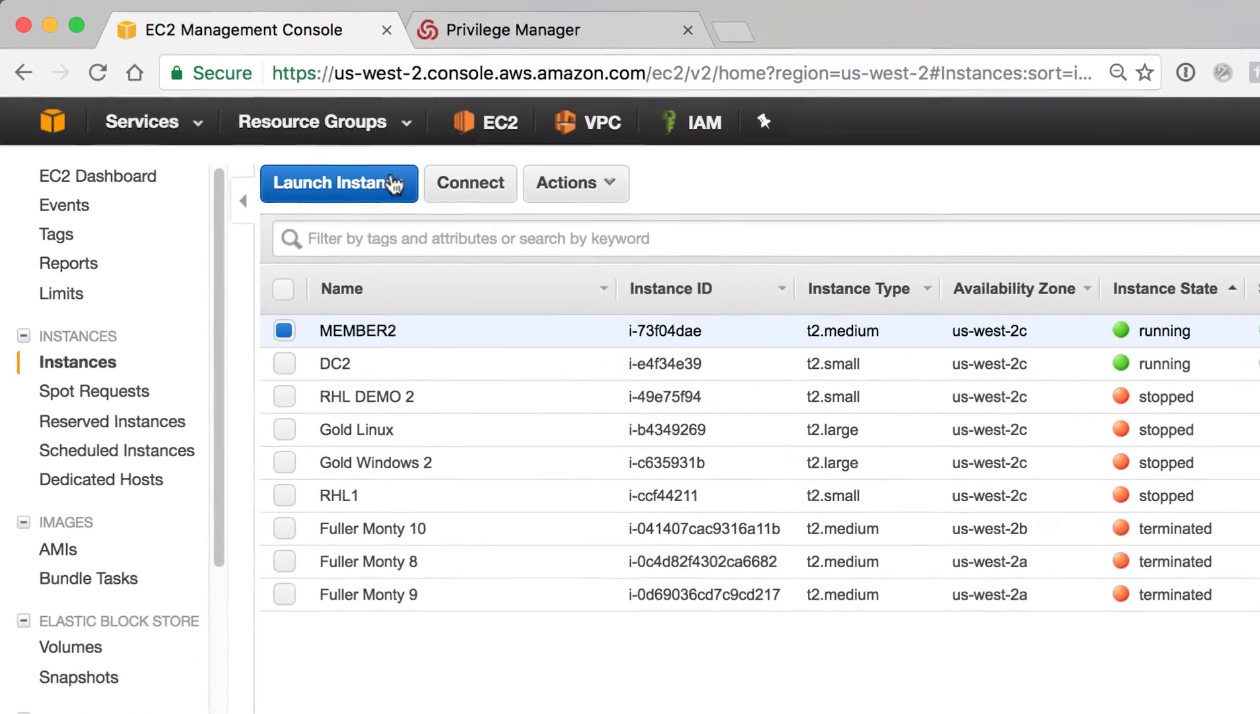
Start a new instance using the Red Hat Enterprise Linux 7.3 AMI on t2.medium
click(395, 185)
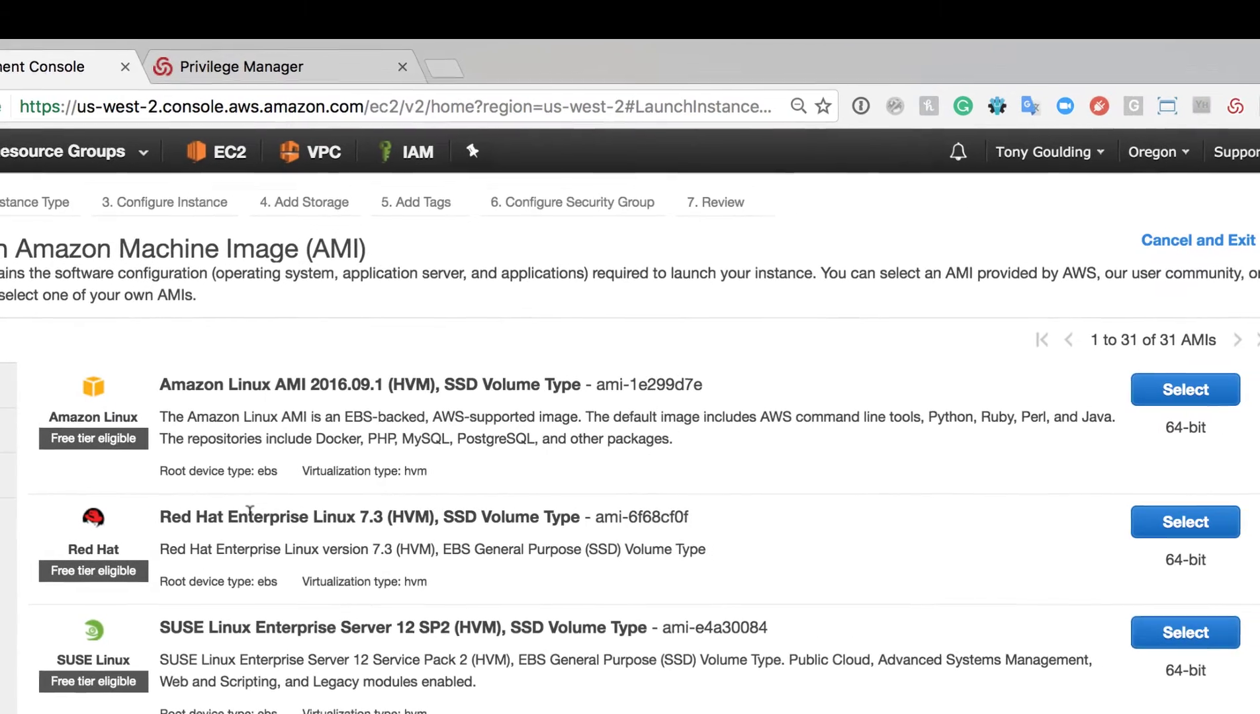
click(1154, 529)
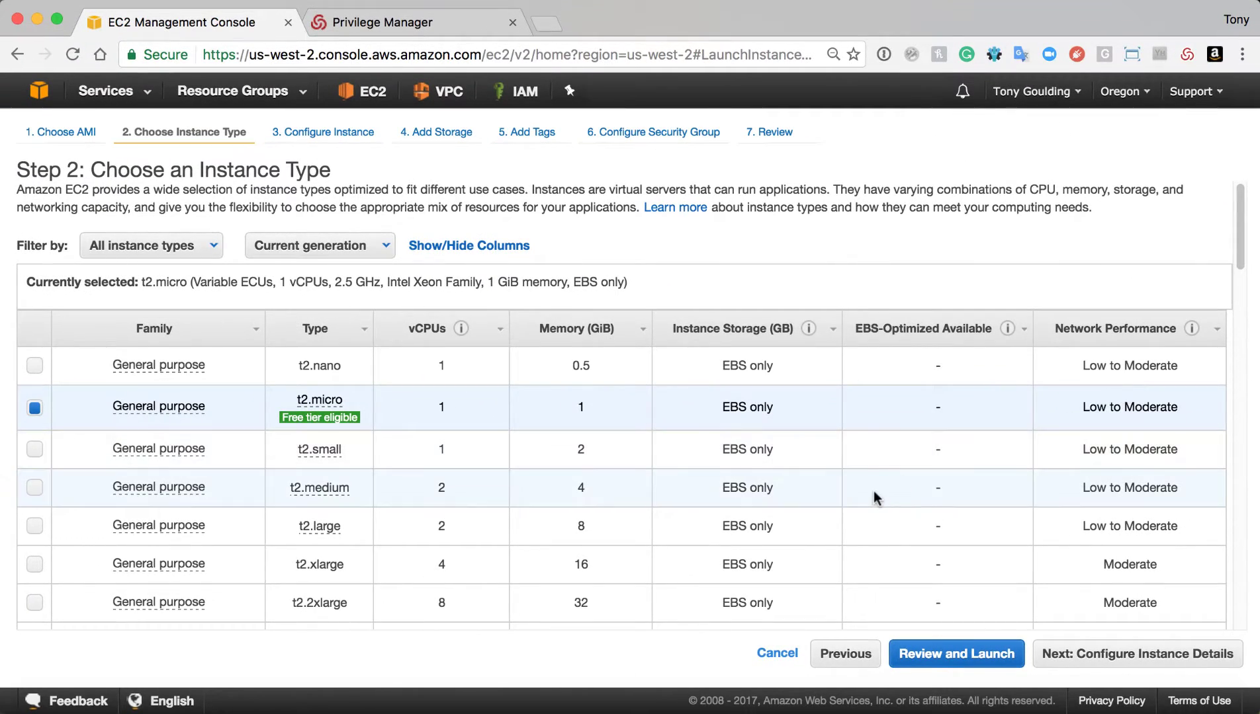
click(873, 497)
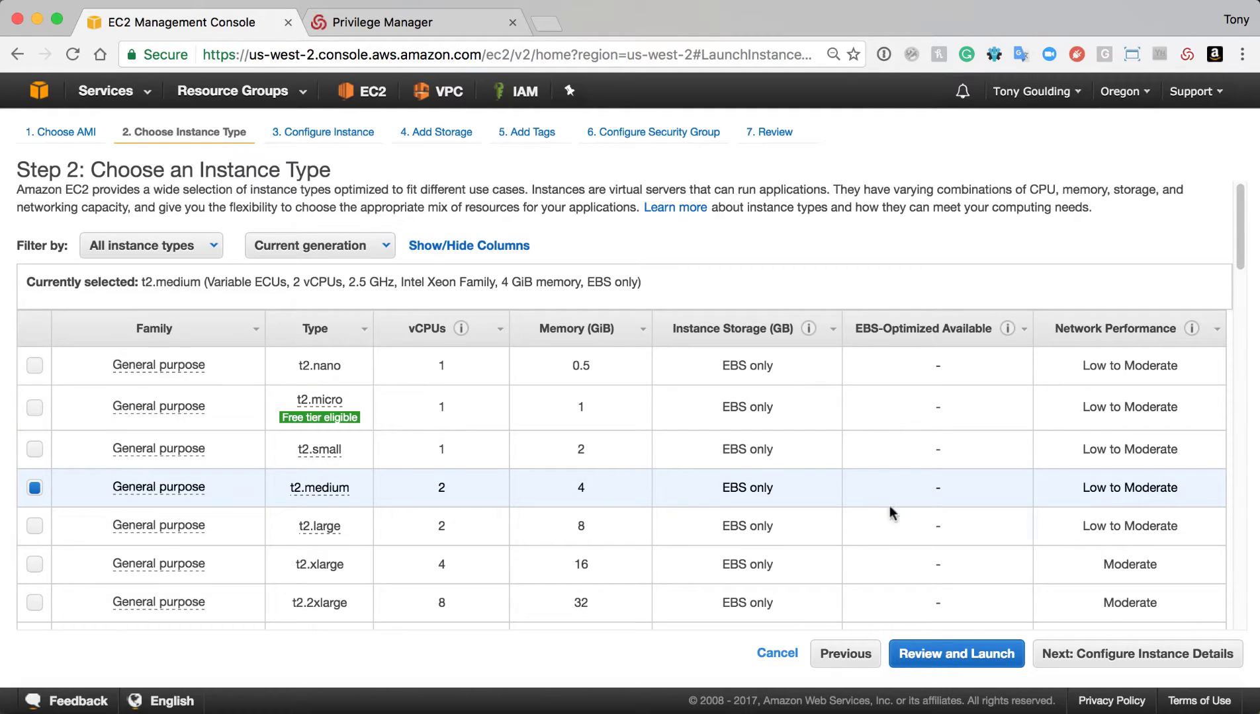
click(1069, 655)
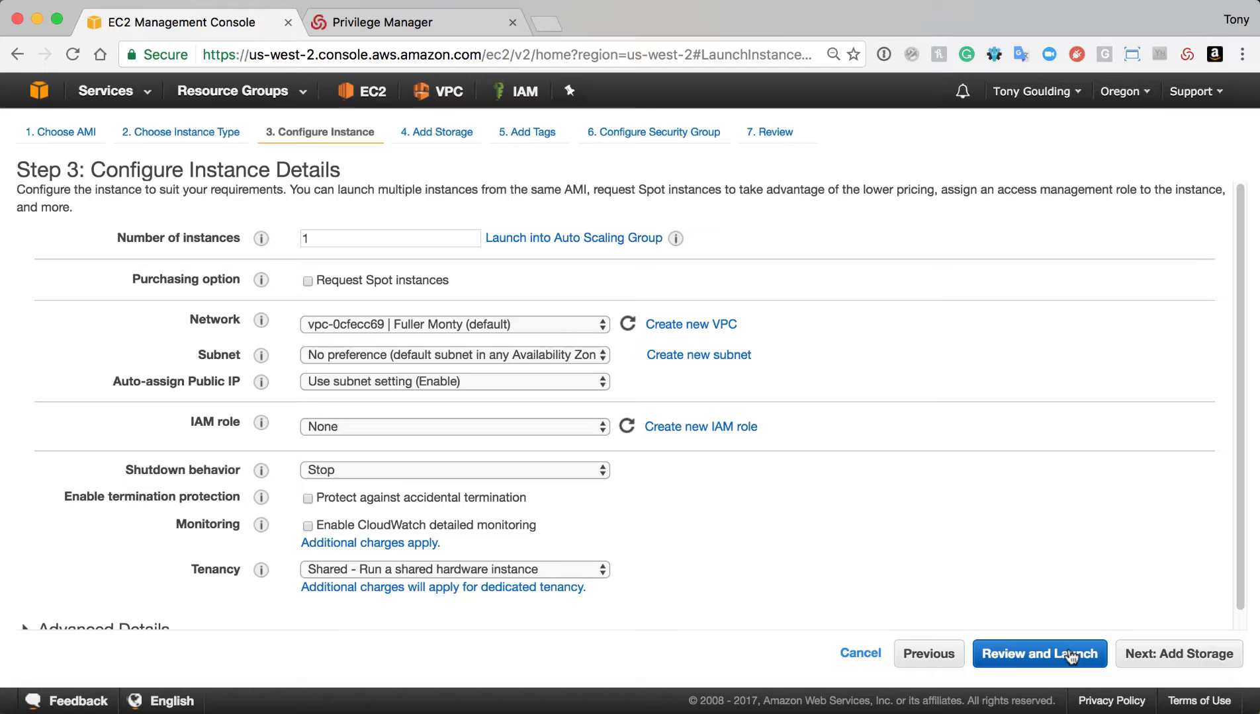
Under Advanced Details, supply user data from the file 'aws_userdata_CPS working 3.txt'
scroll(342, 588, down, 1)
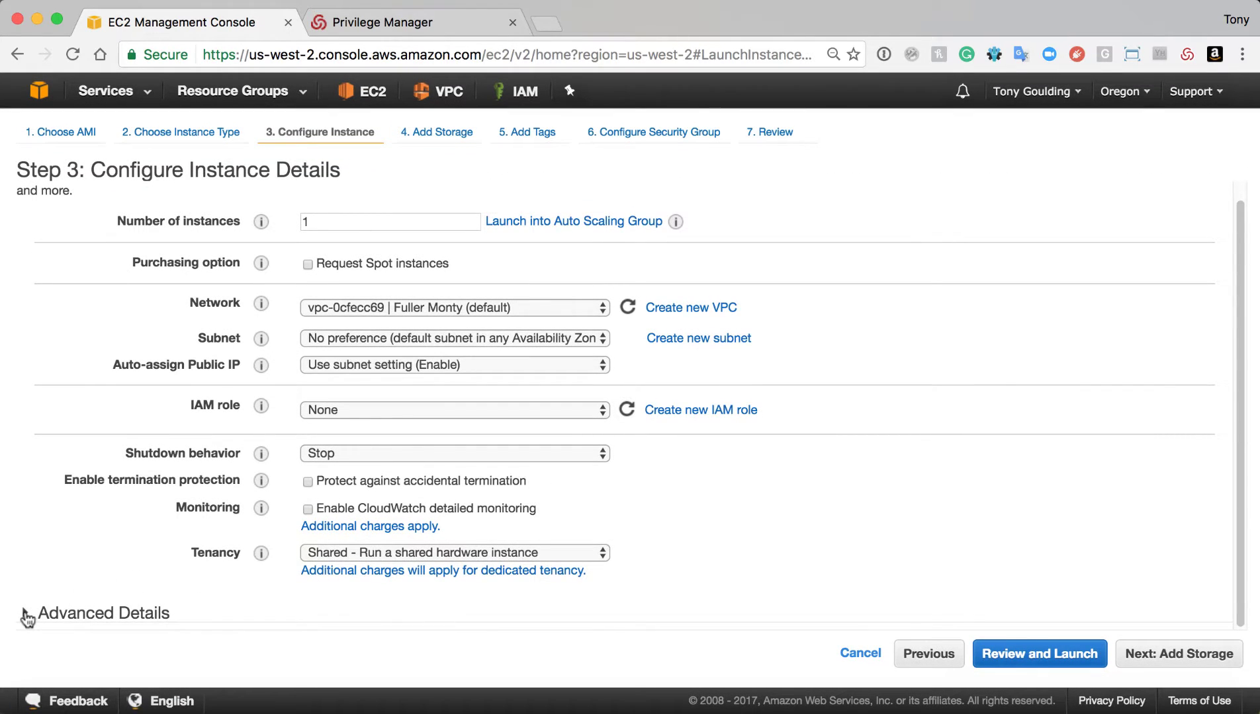
click(25, 614)
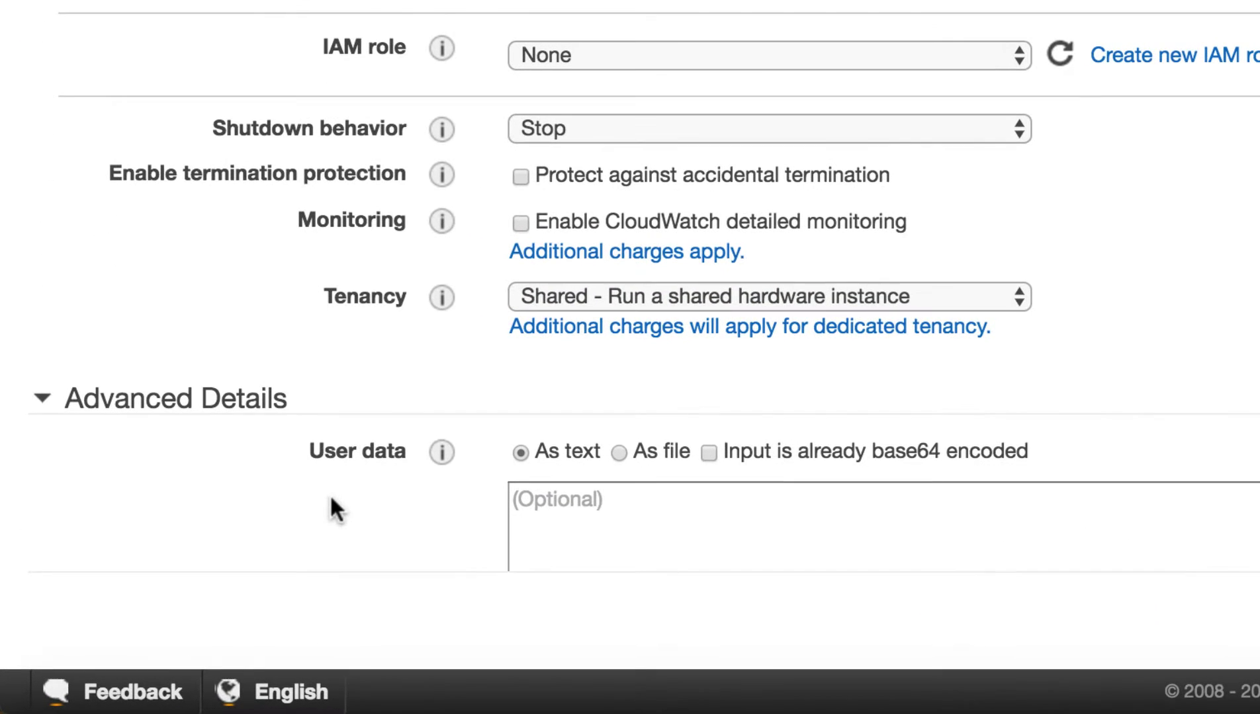
click(571, 498)
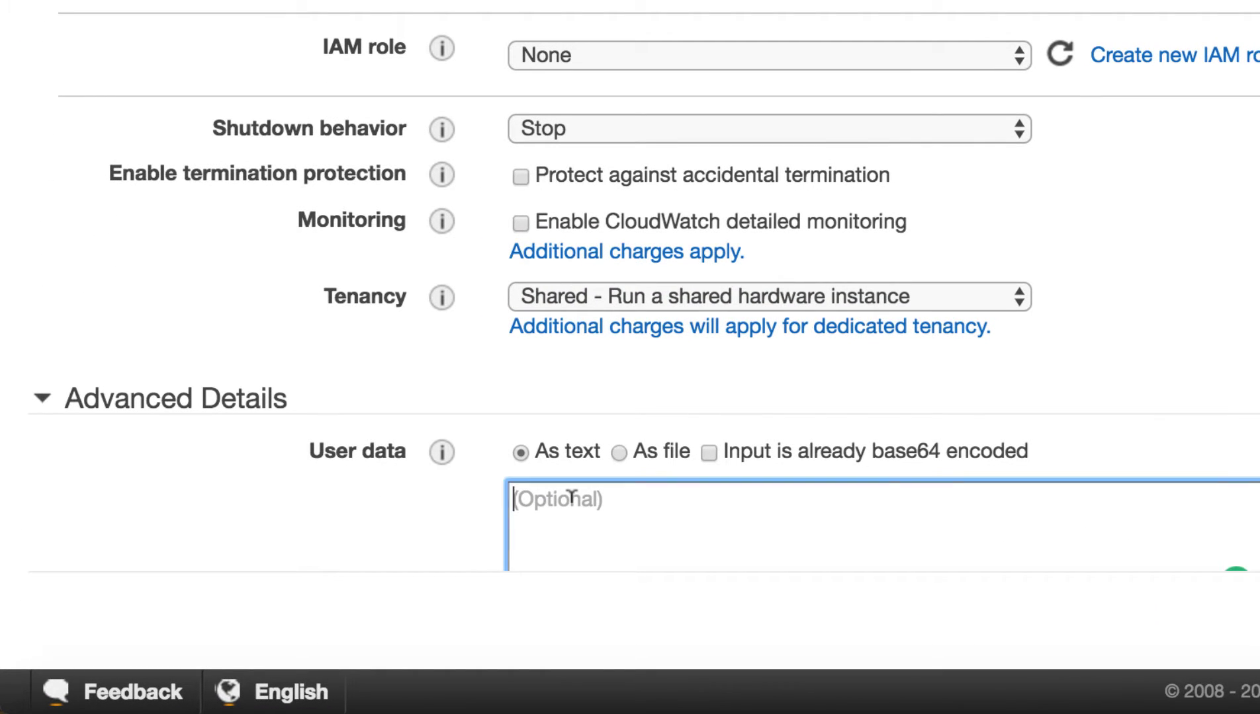
click(618, 452)
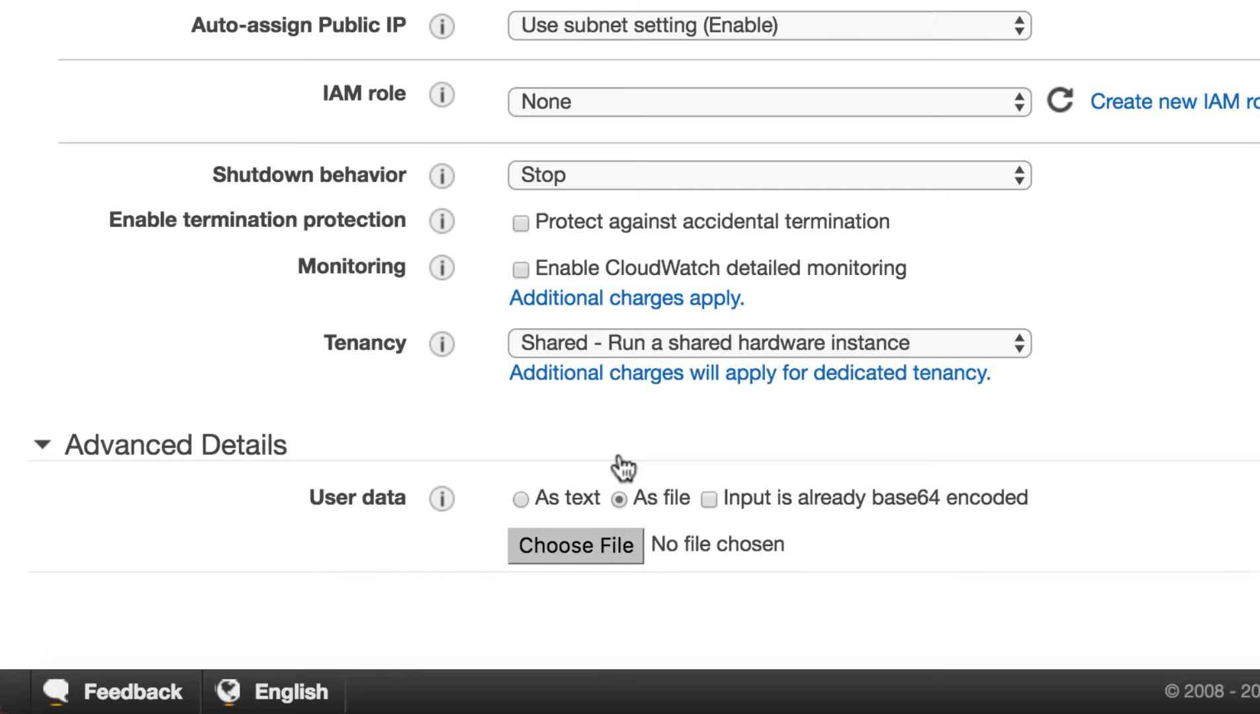
click(623, 549)
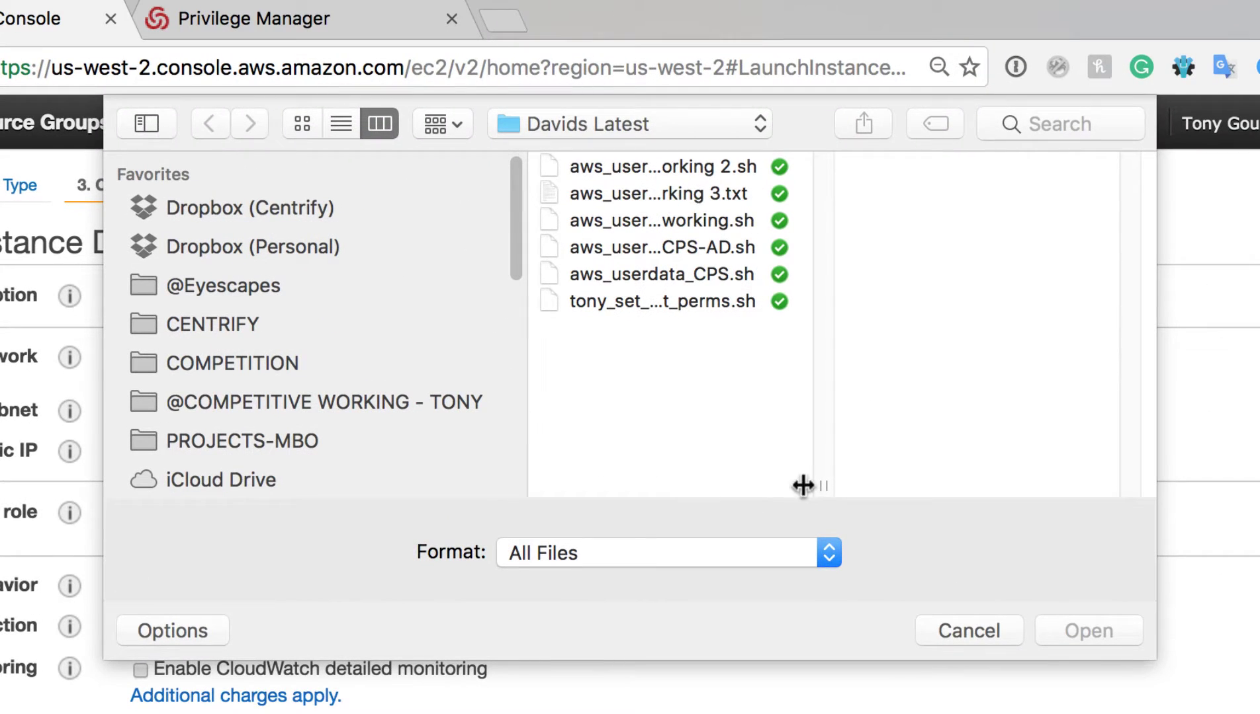
drag(1190, 123, 1259, 125)
drag(886, 487, 976, 490)
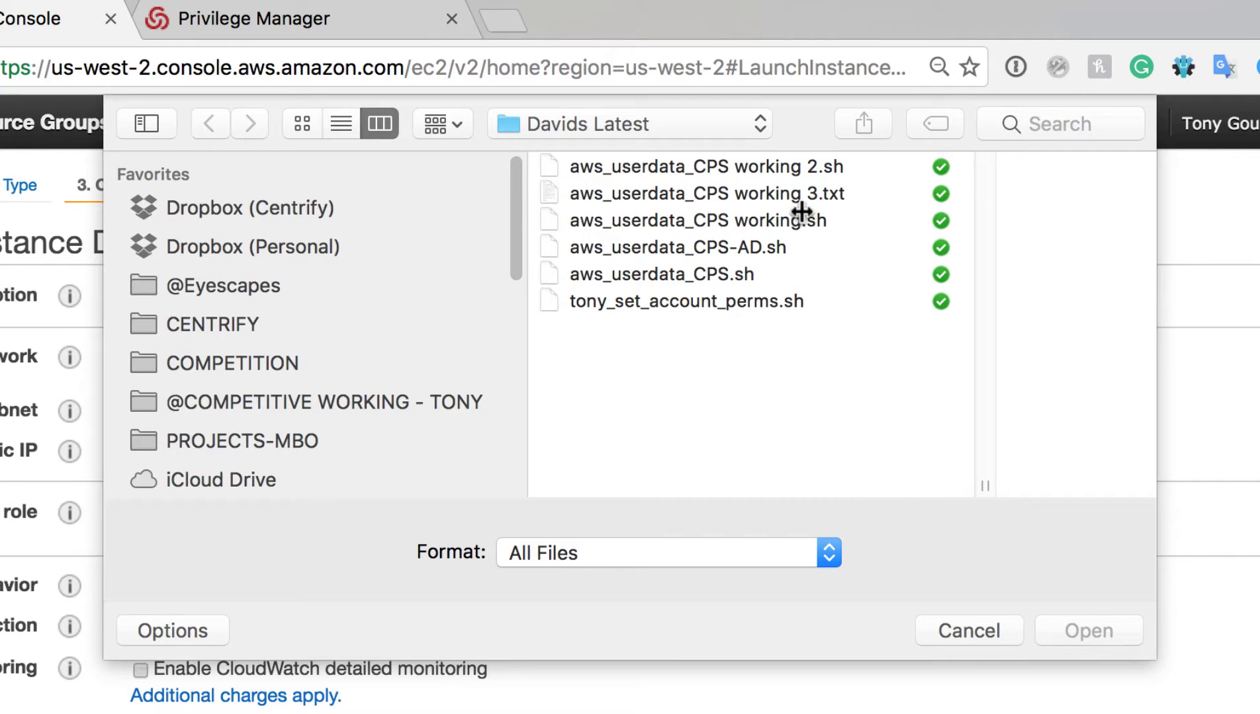
click(783, 192)
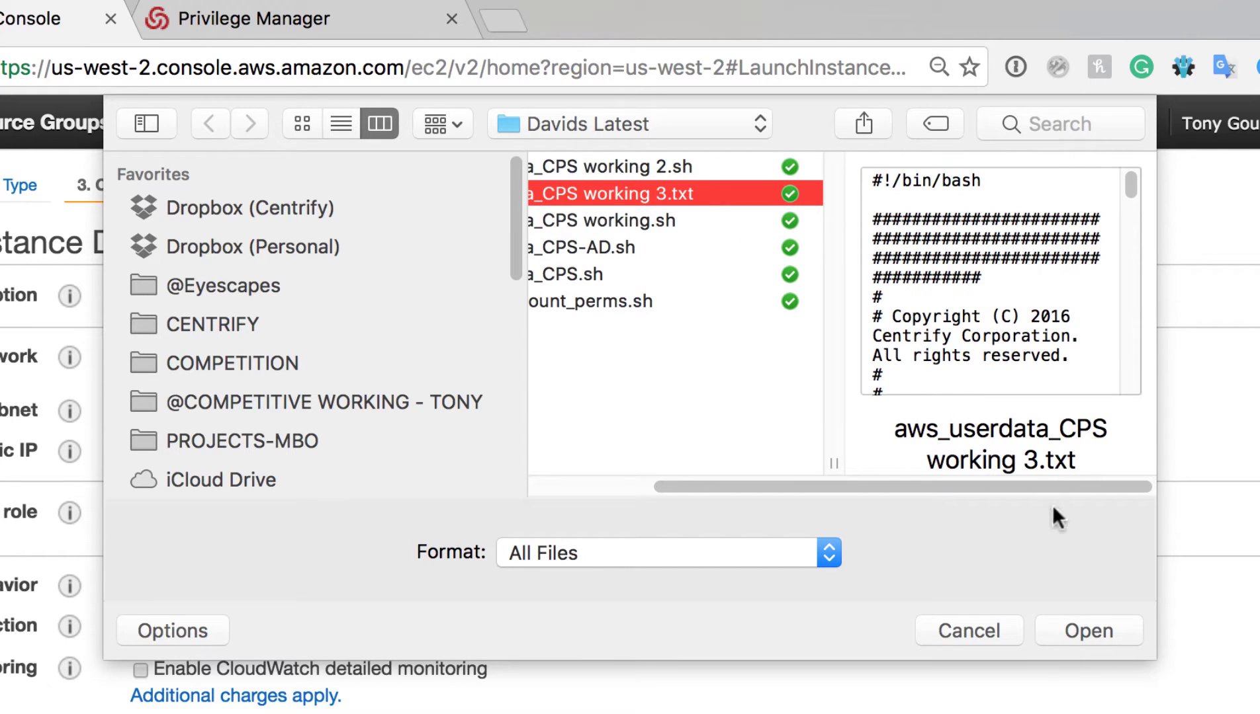
click(1076, 623)
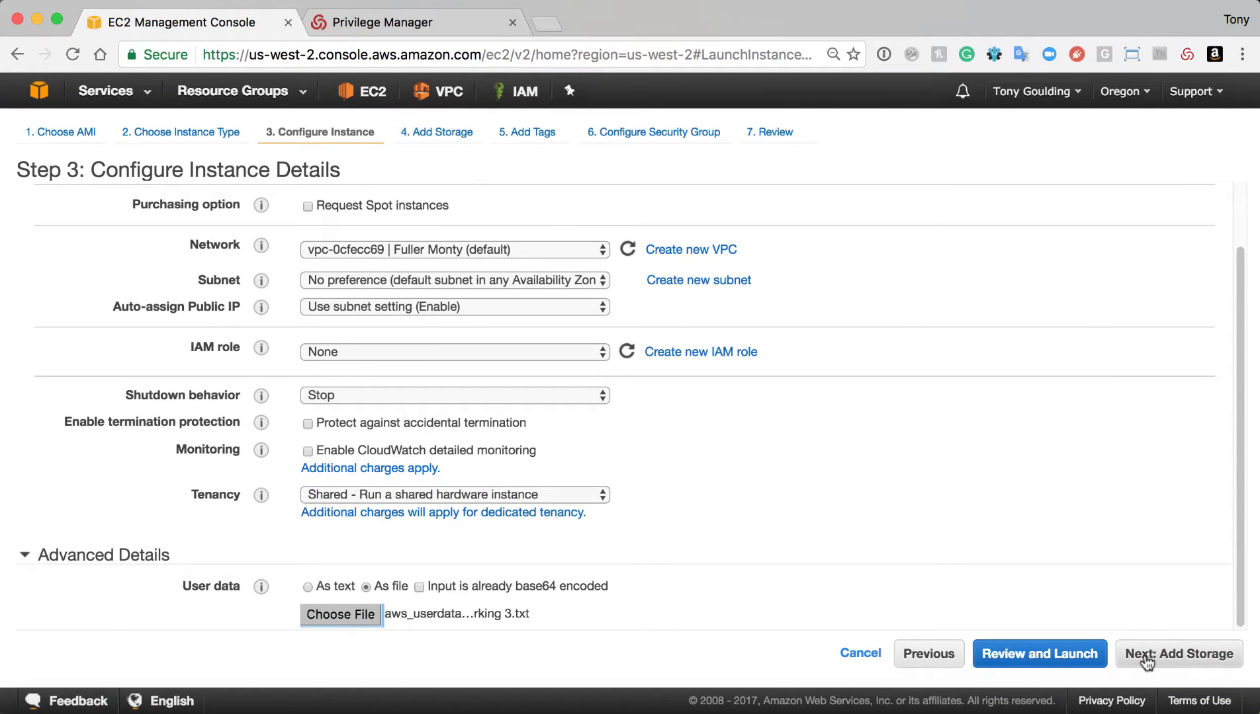
Set the root volume size to 100 and name the instance 'Hybrid Cloud Demo Linux'
click(1146, 655)
double_click(416, 320)
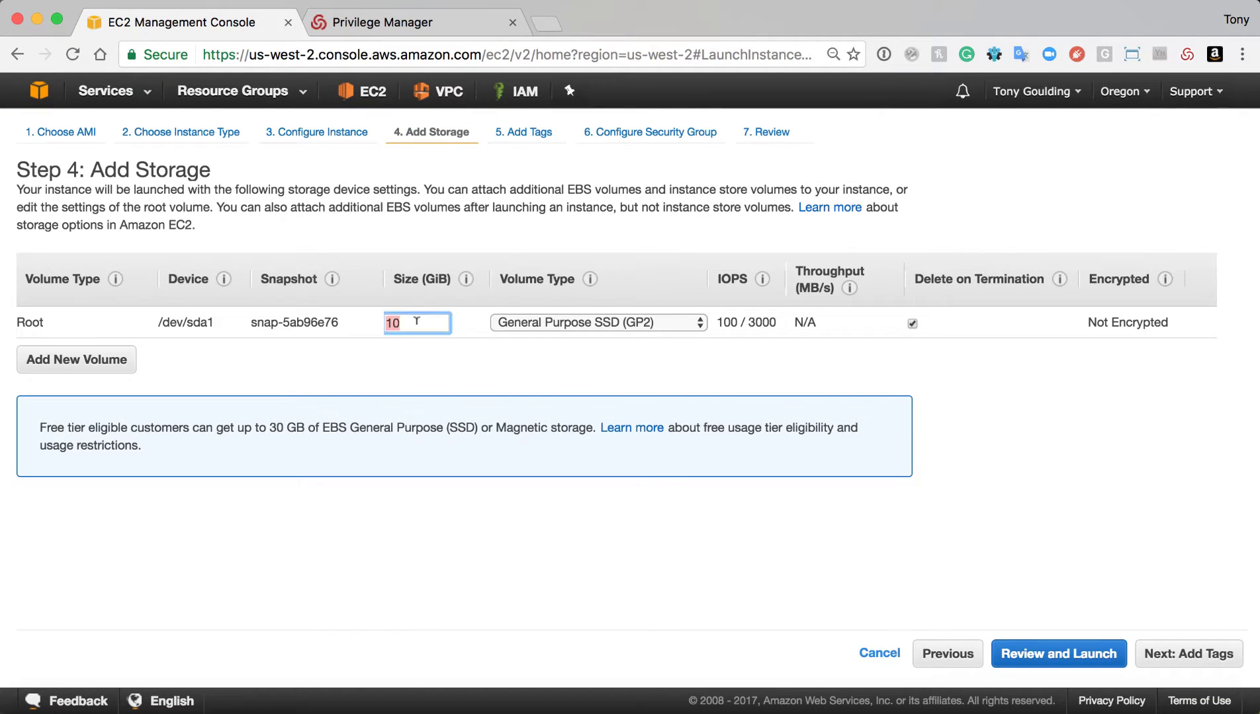
text(100)
click(1170, 655)
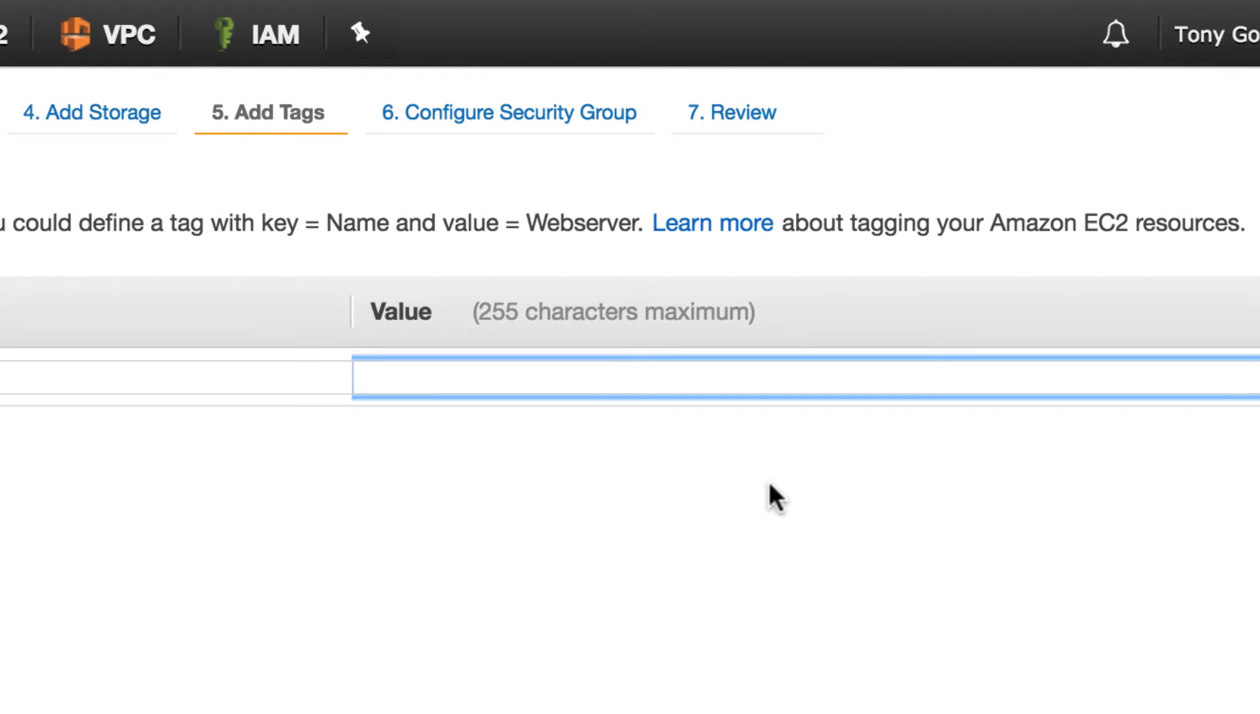
text(Hybrid Cloud Demo Linux)
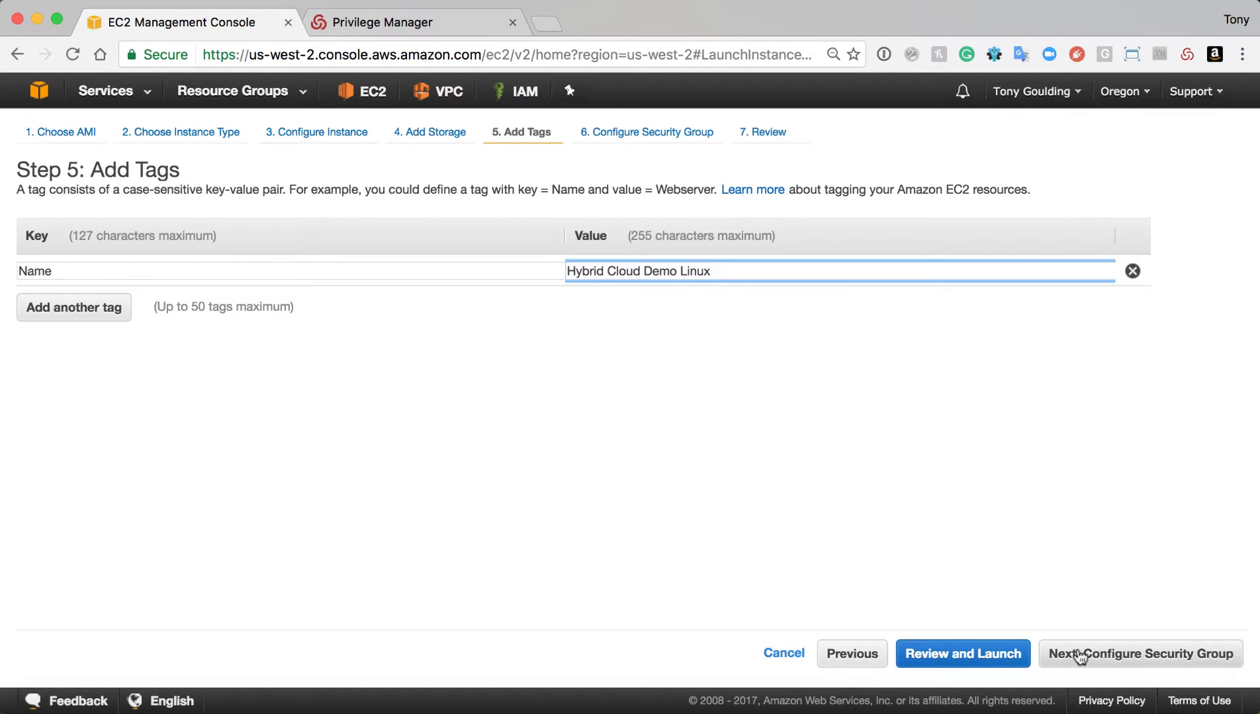
Assign the existing Linux Secure security group to the instance
click(1080, 657)
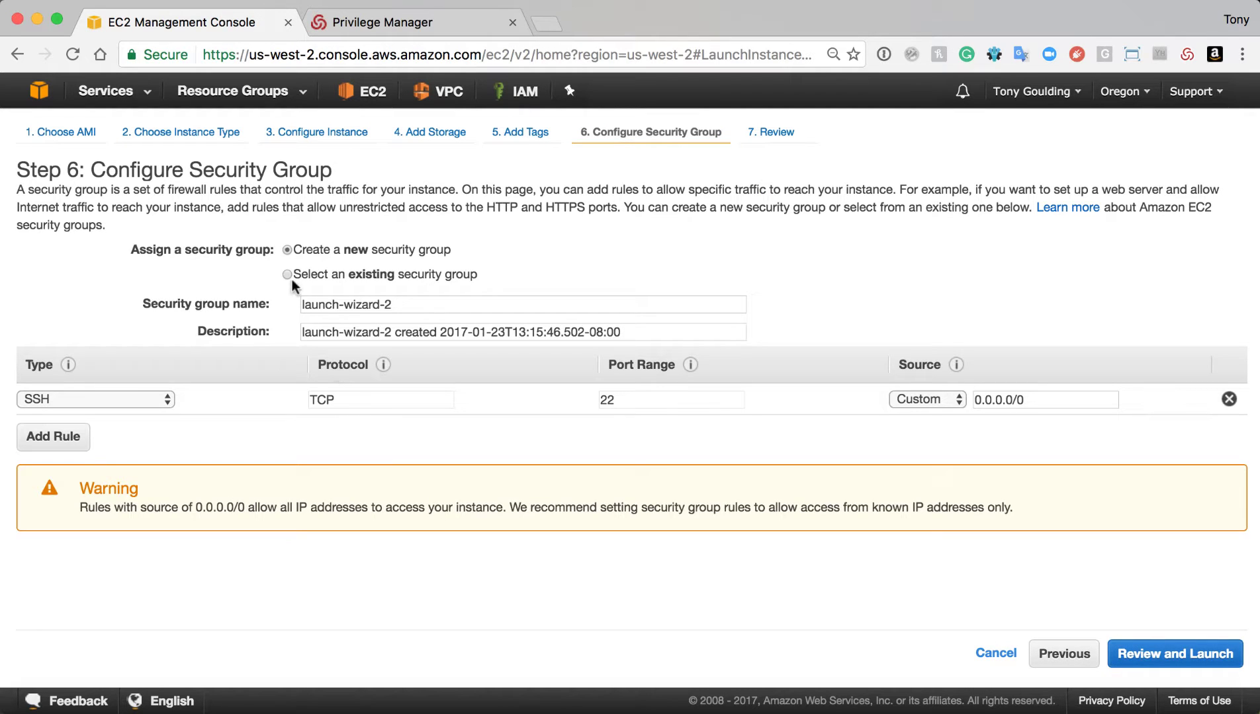
click(287, 274)
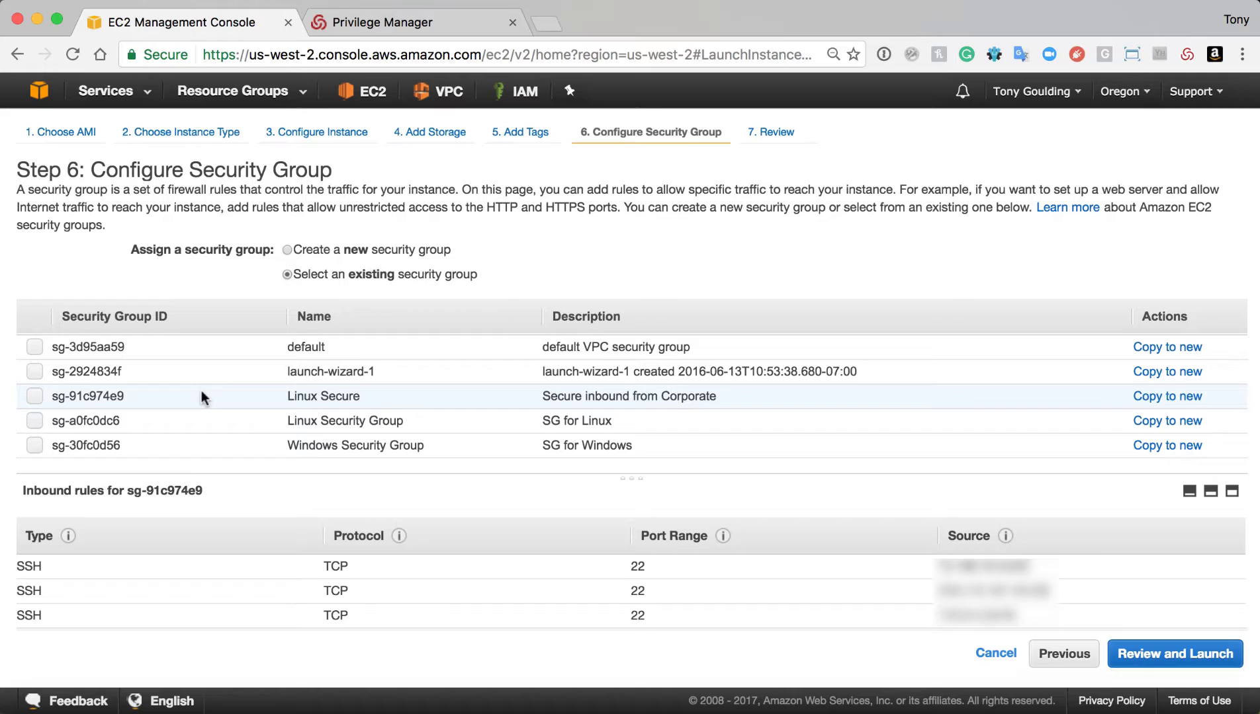
click(202, 391)
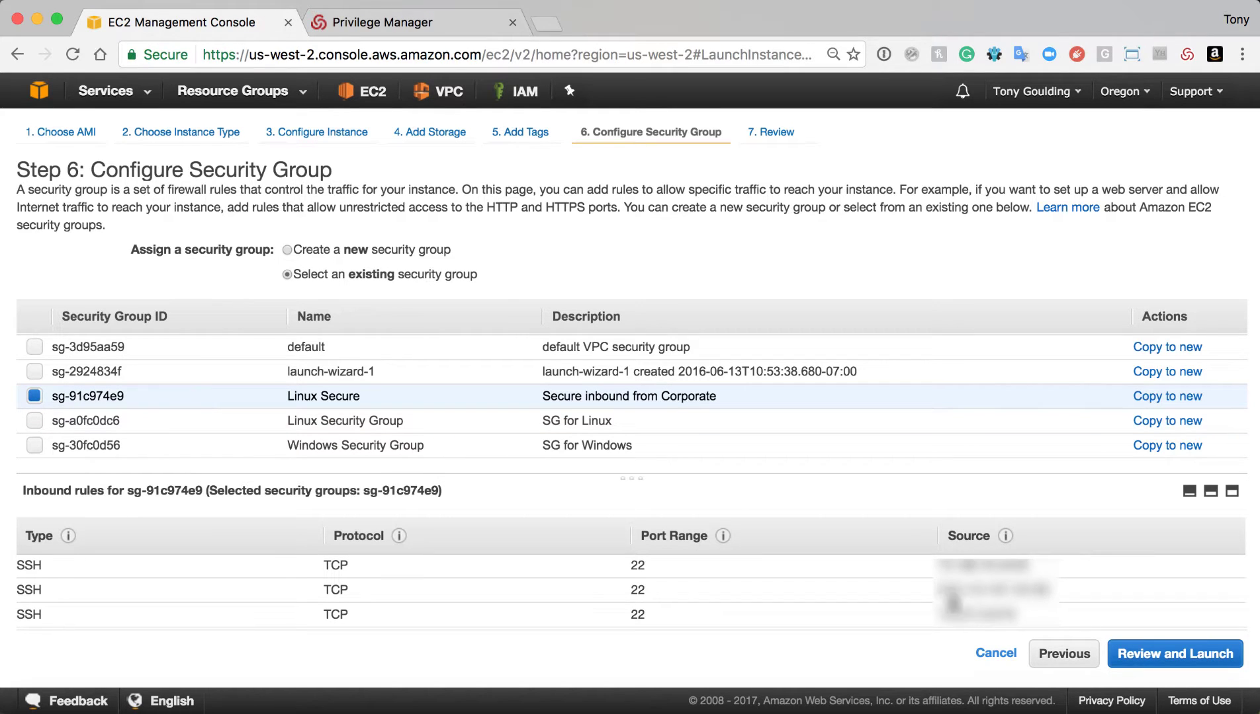
Review and launch the instance with the existing key pair, acknowledging the private key
click(1136, 655)
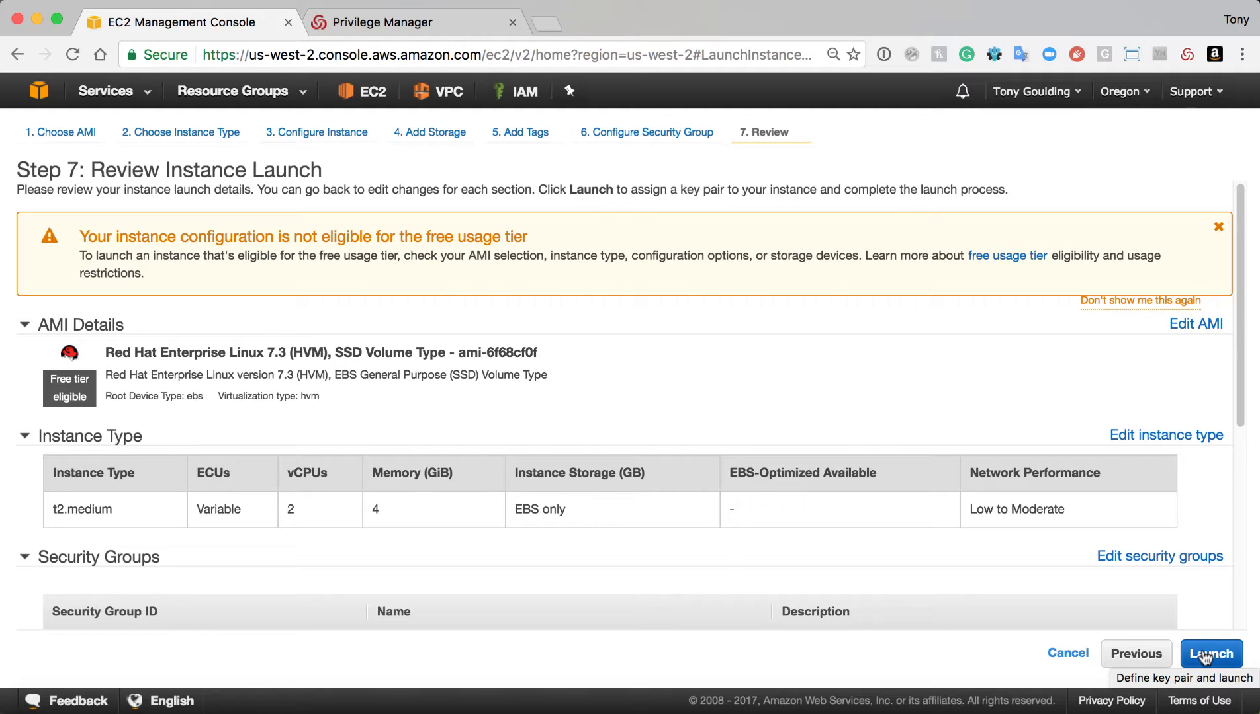
click(1204, 655)
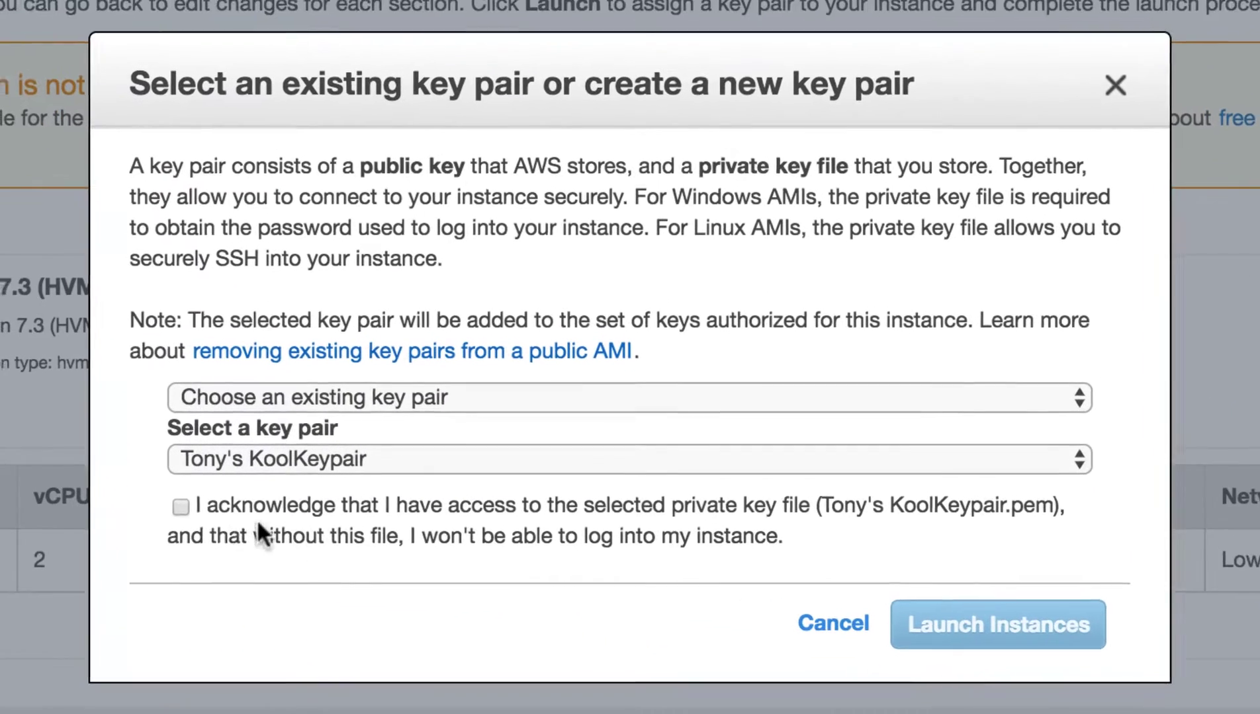
click(169, 506)
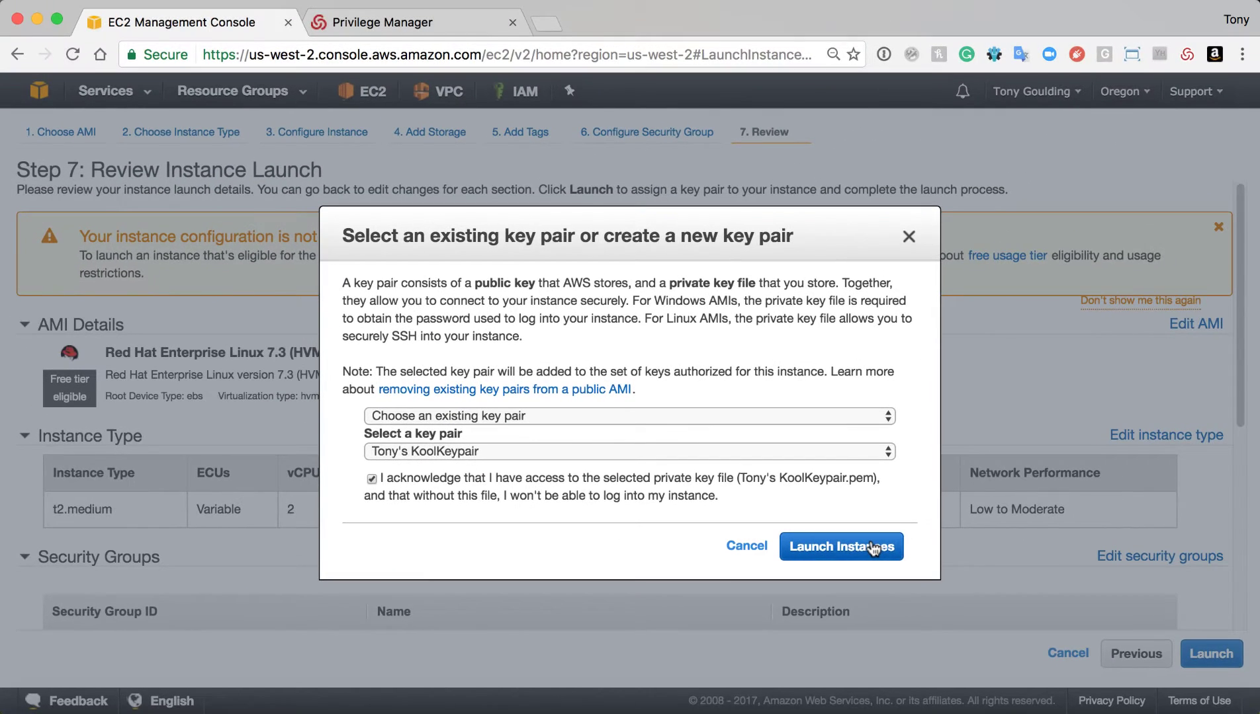
click(873, 548)
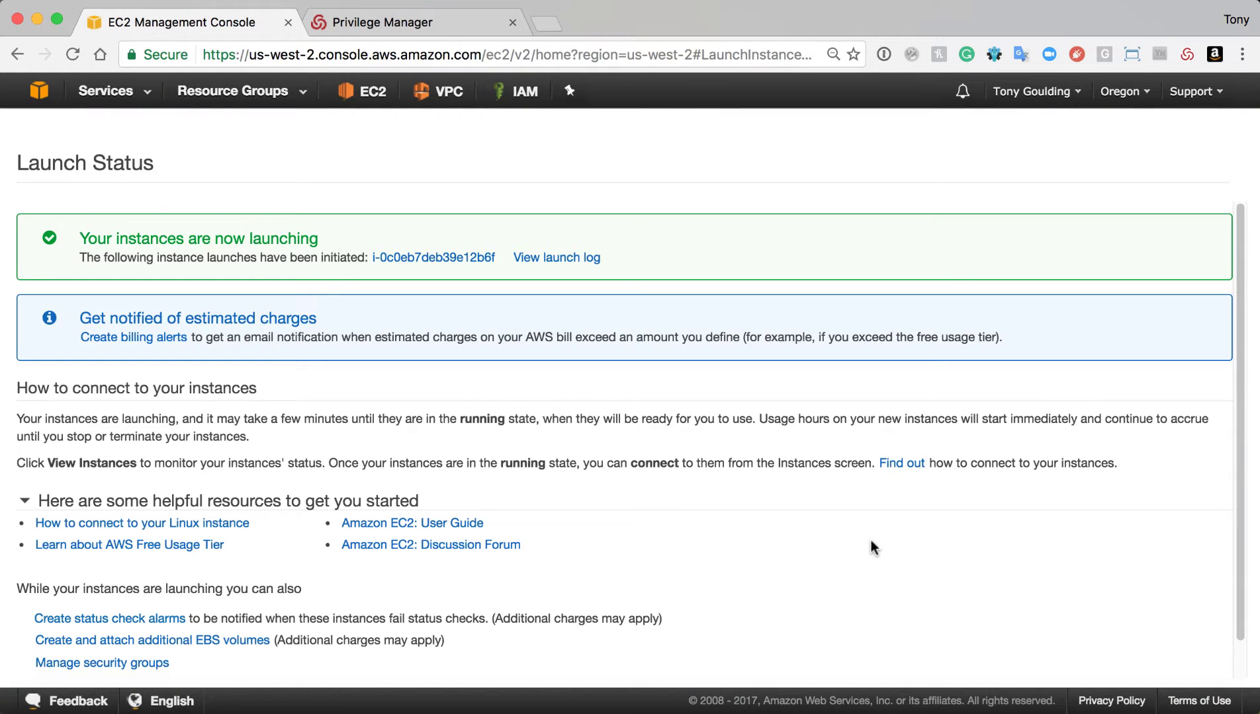
Open the Instances list and bring up the context menu for Hybrid Cloud Demo Linux
scroll(871, 540, down, 1)
click(1151, 664)
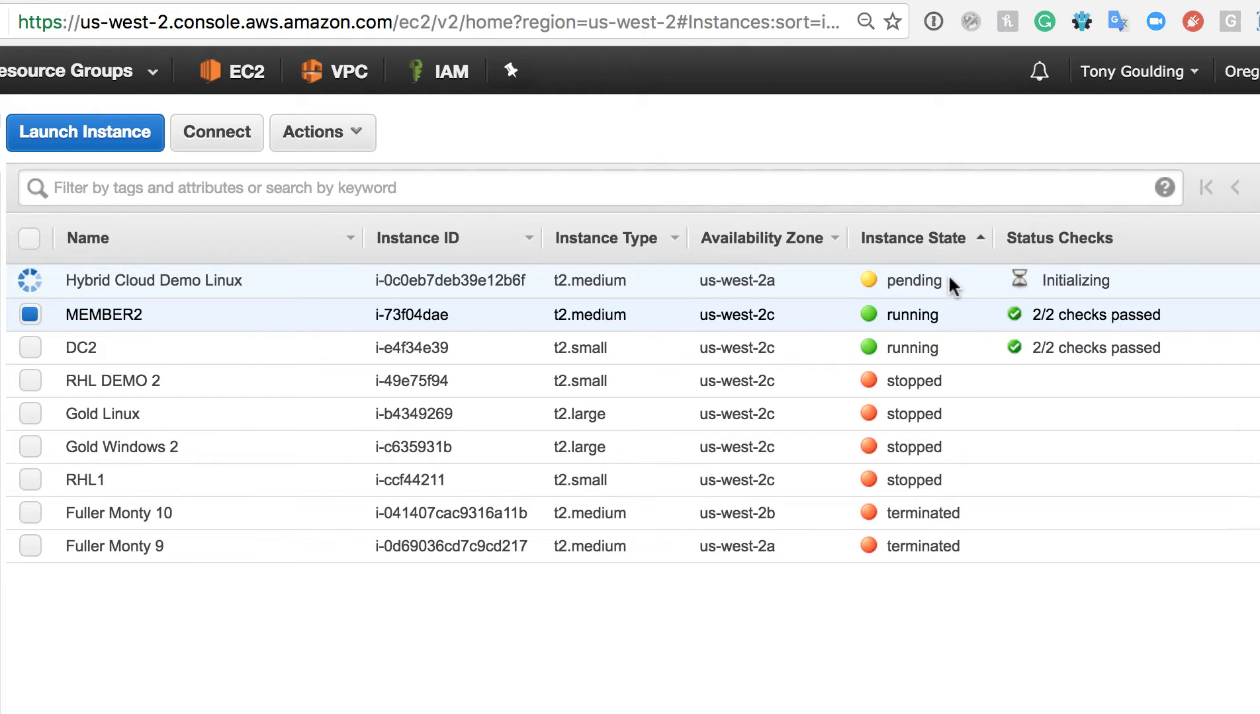
right_click(953, 285)
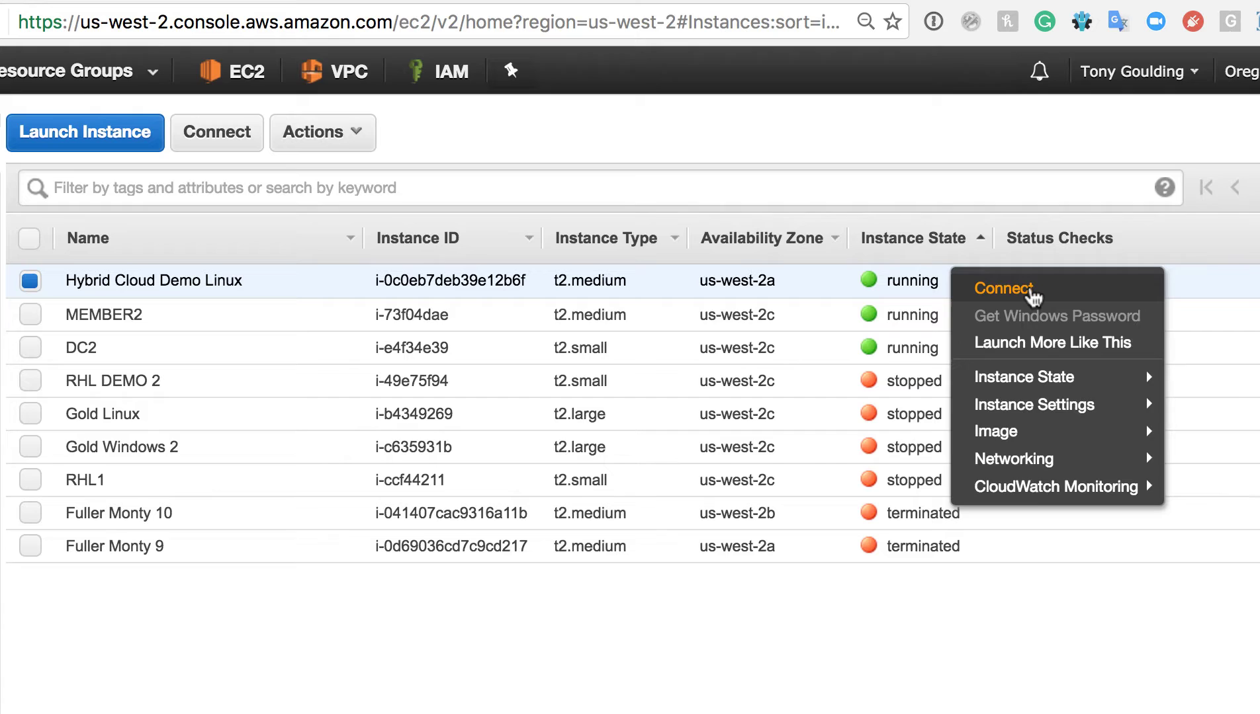
Open the Connect instructions for the instance and copy the example ssh command
click(1030, 294)
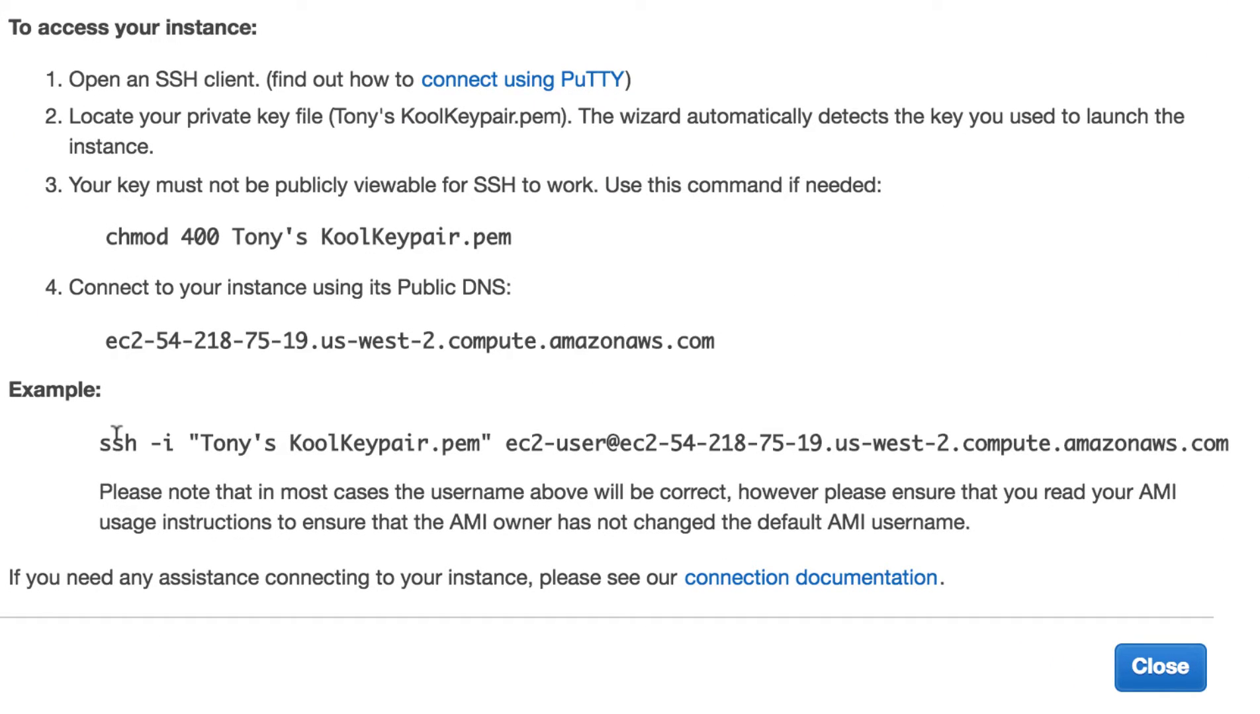
drag(100, 442, 1203, 437)
key(super+c)
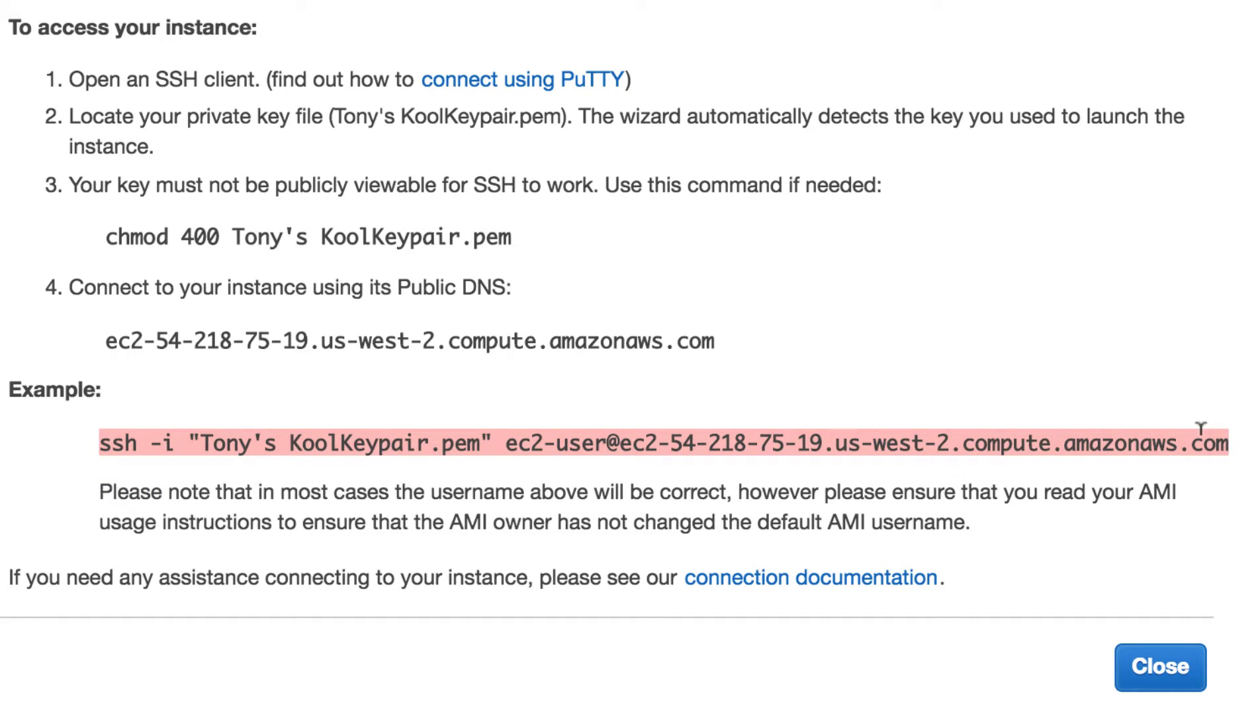
Close the Connect dialog and run the copied ssh command in Terminal
click(1181, 671)
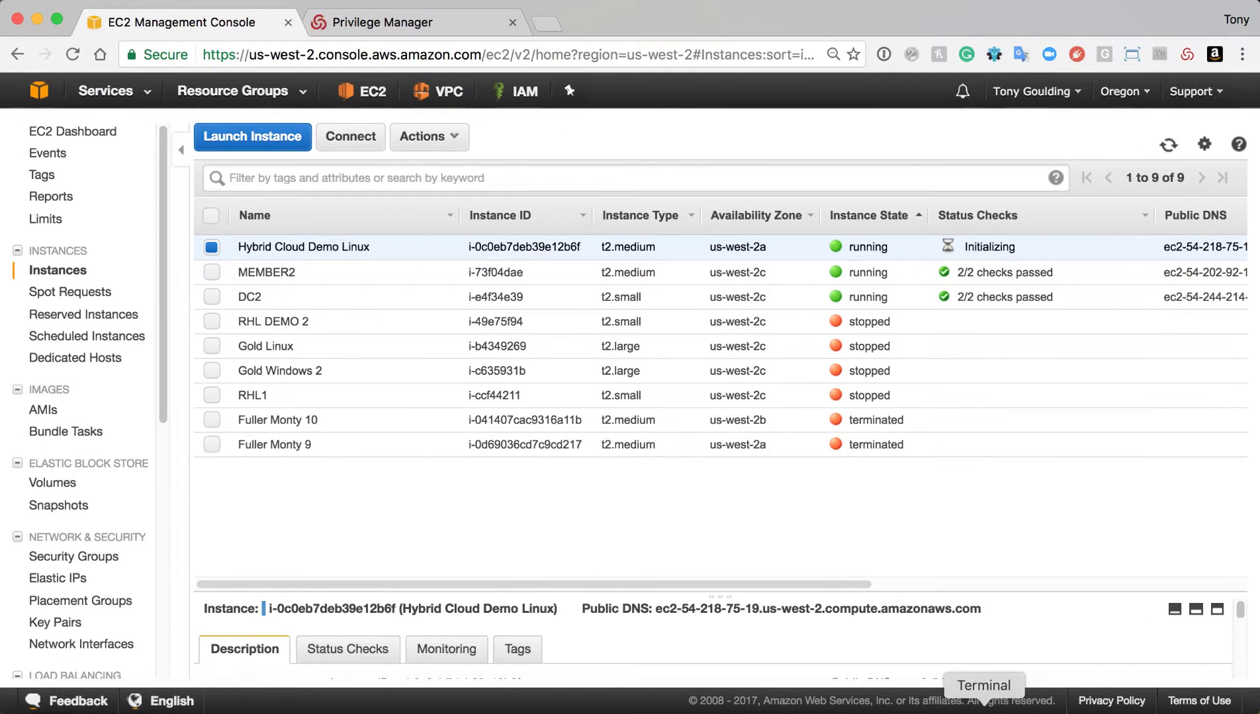
click(984, 706)
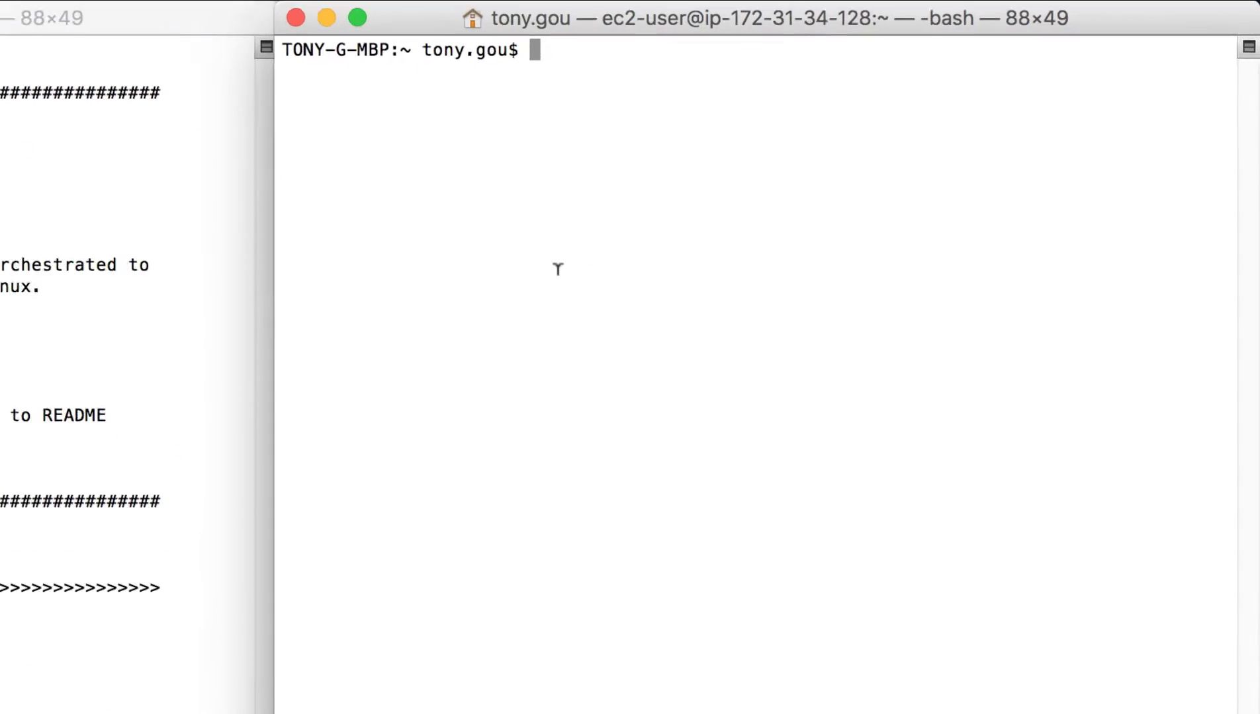
key(Return)
key(Return)
key(Return)
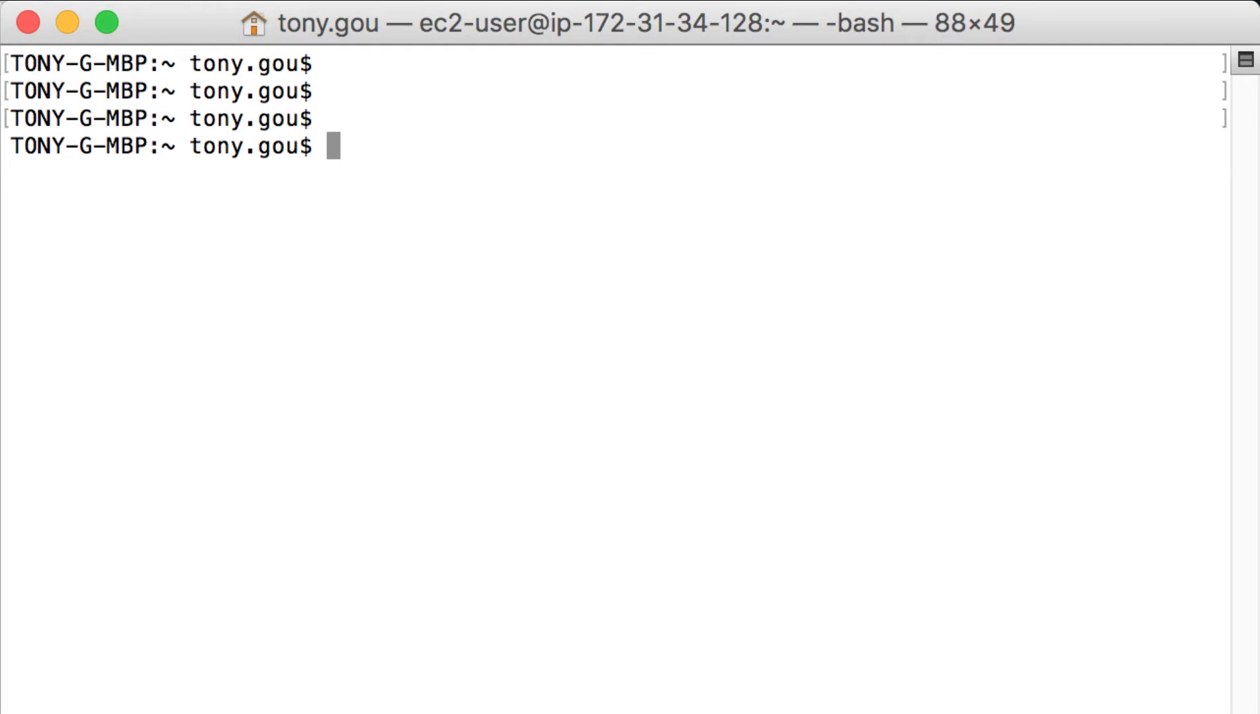
key(super+v)
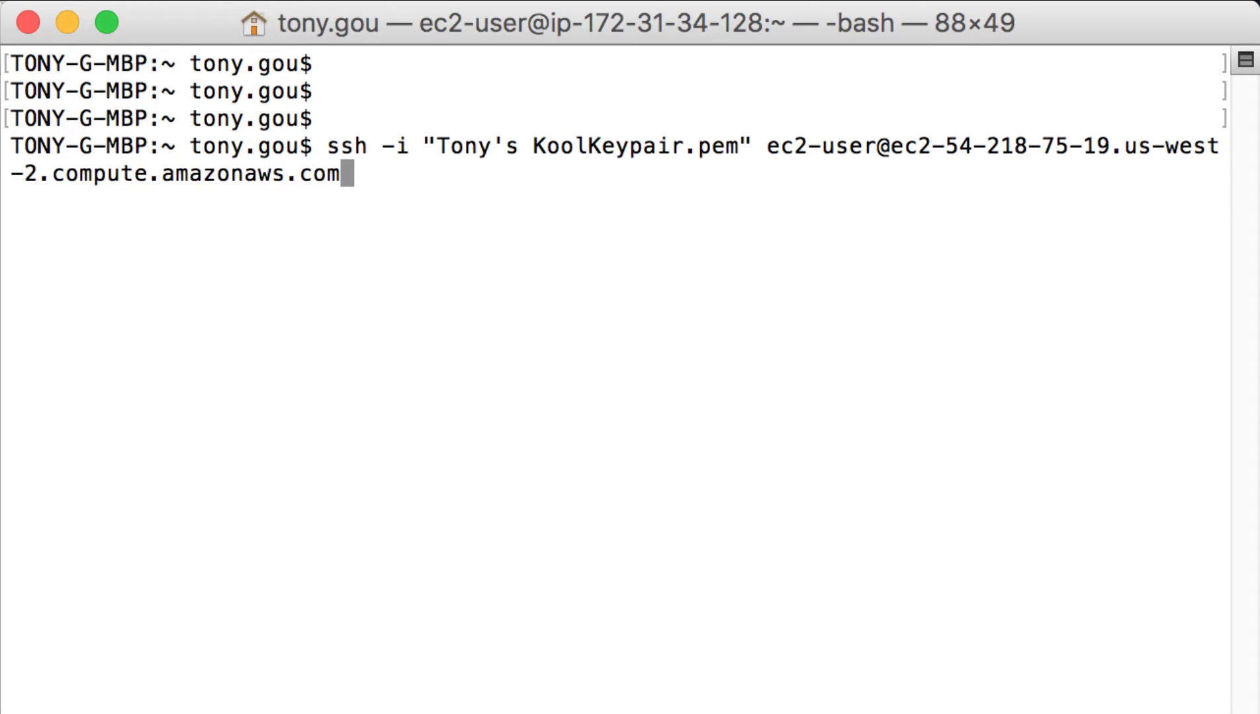
key(Return)
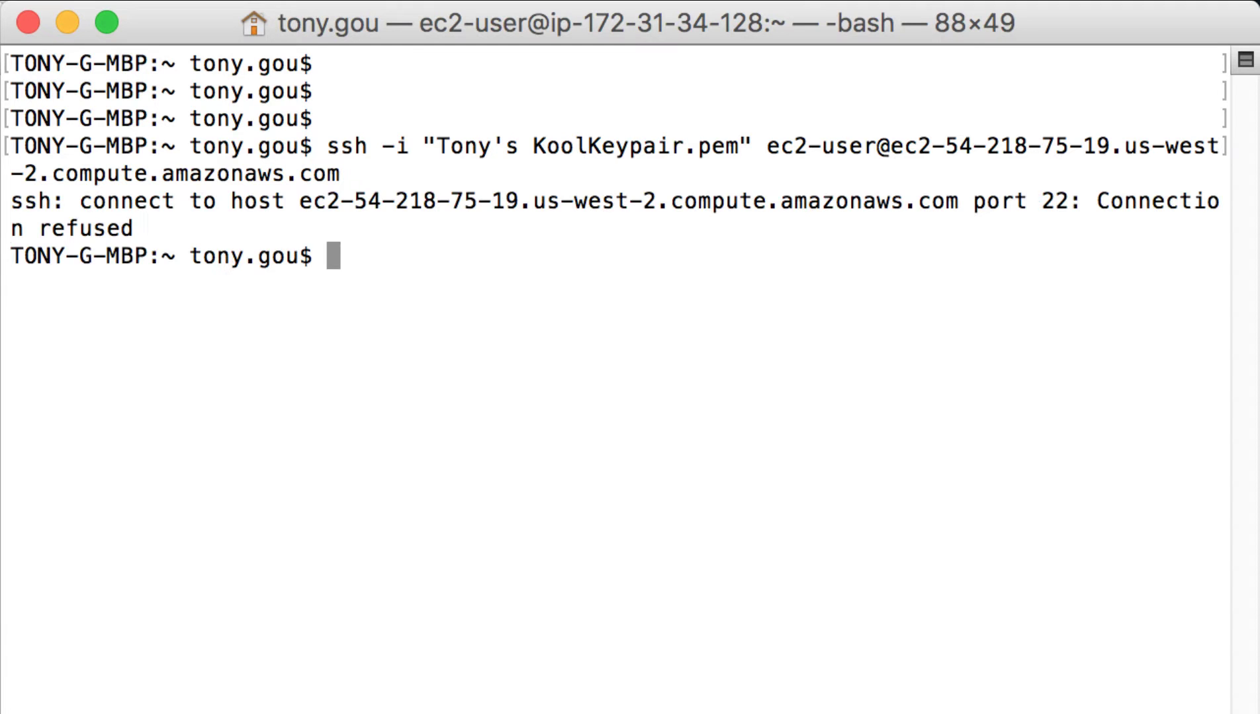
Retry the ssh command with !! until it connects, answering yes to the host key prompt
key(Return)
key(Return)
text(!!)
key(Return)
key(Return)
key(Return)
text(!!)
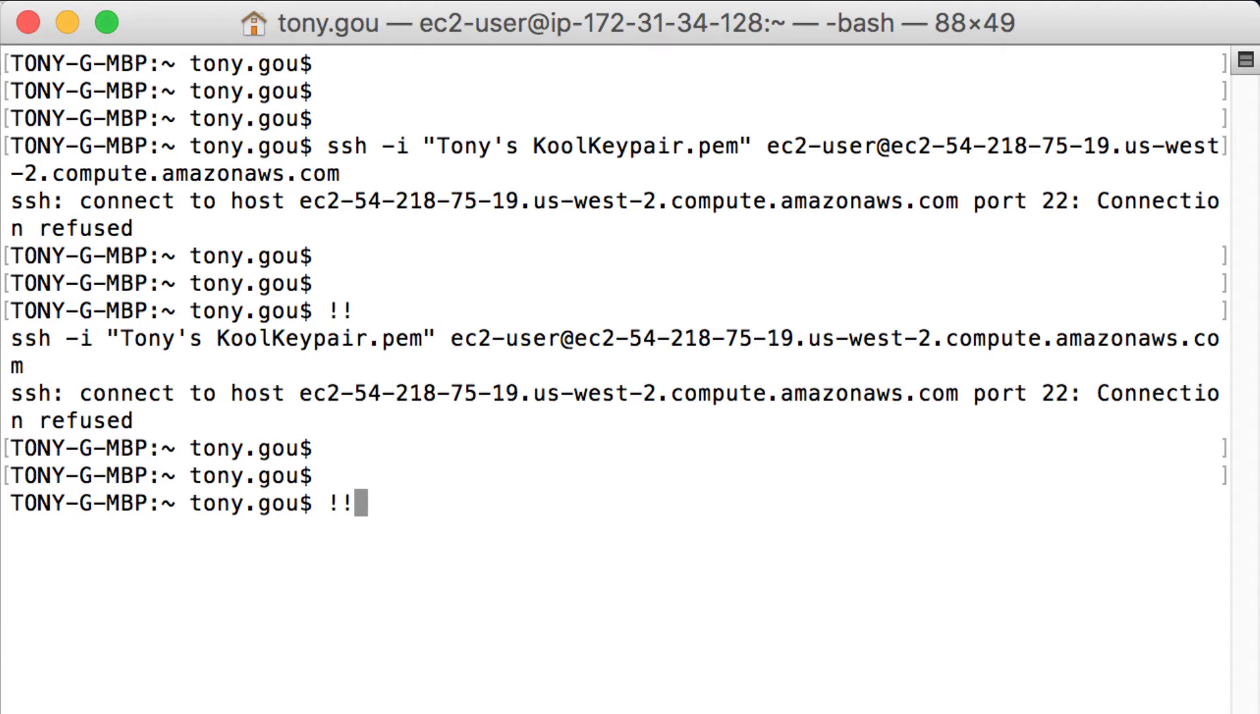
key(Return)
text(!!)
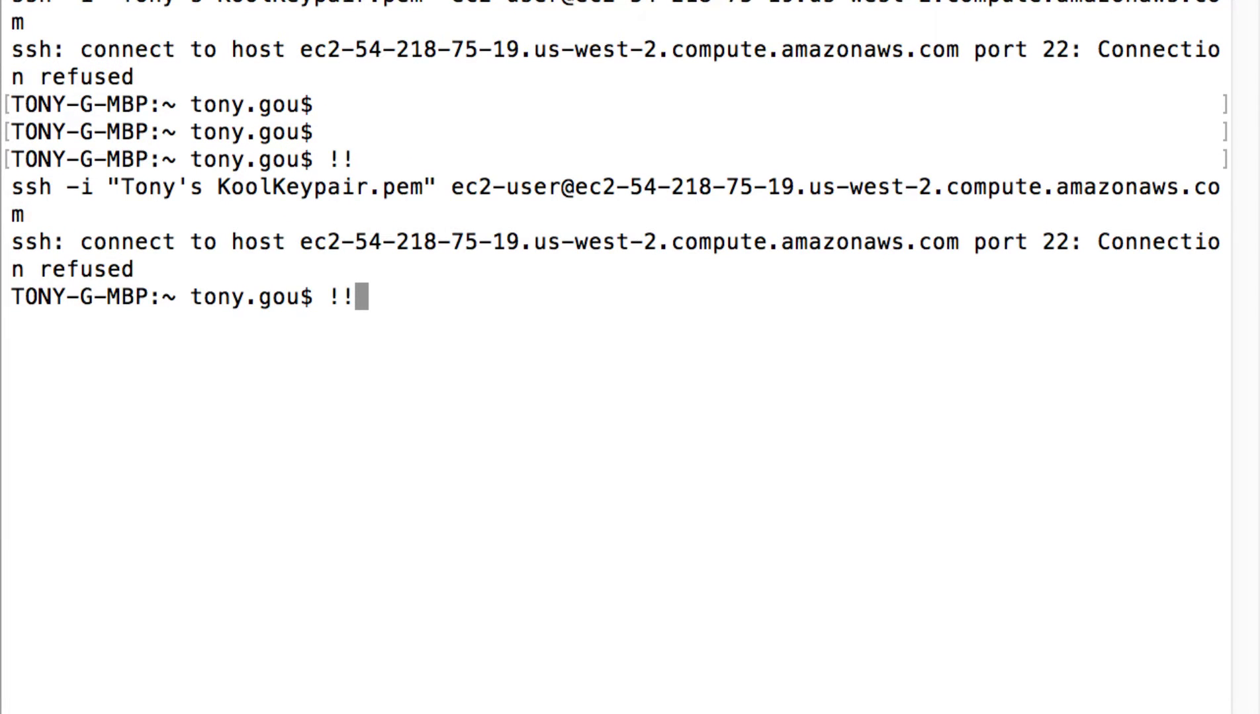
key(Return)
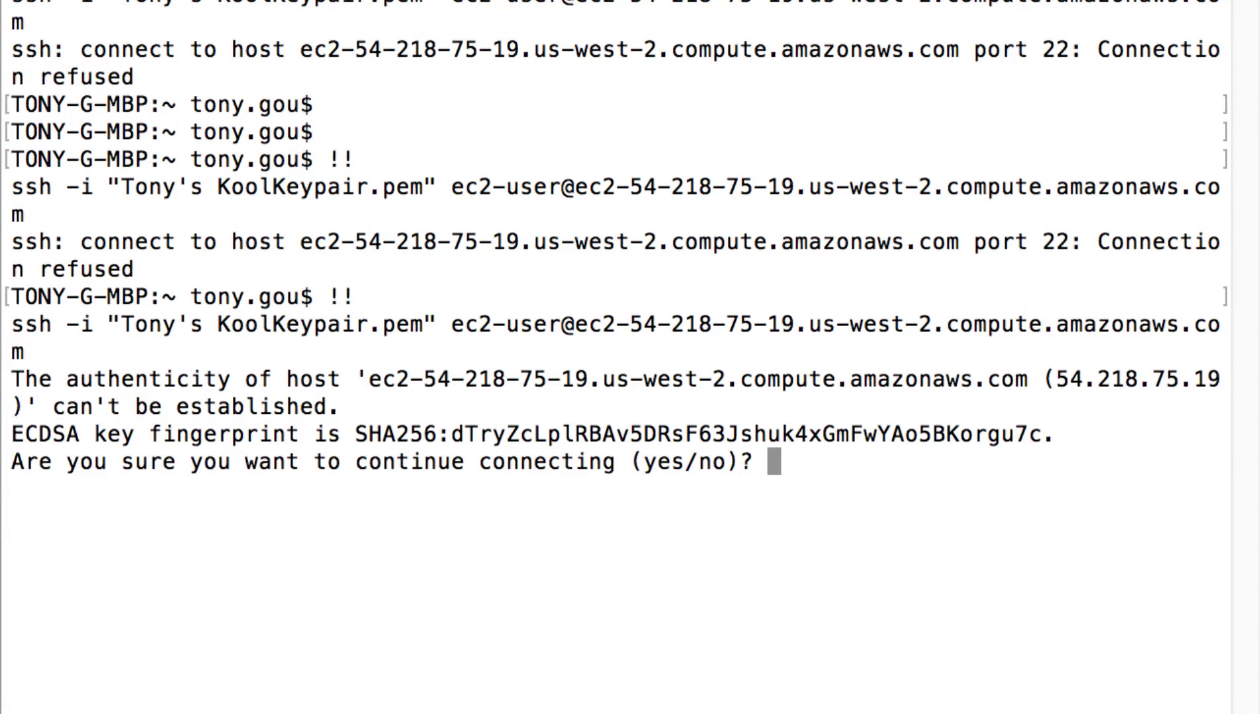
text(yes)
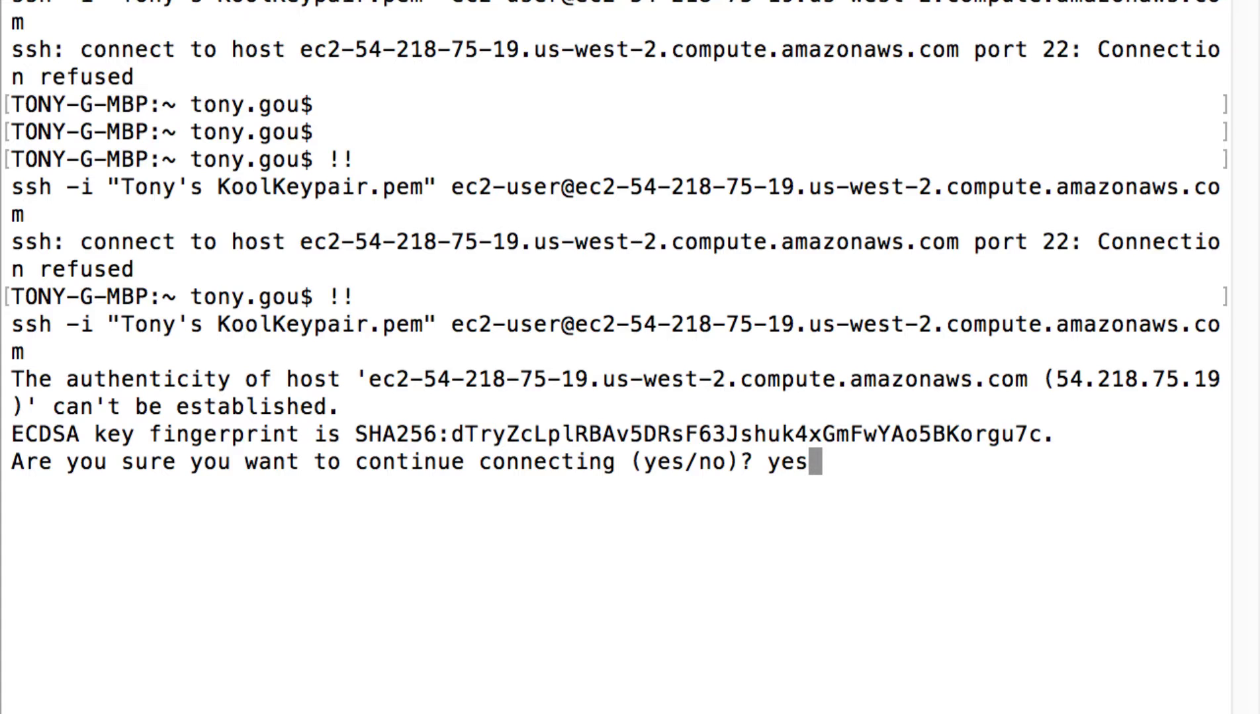
key(Return)
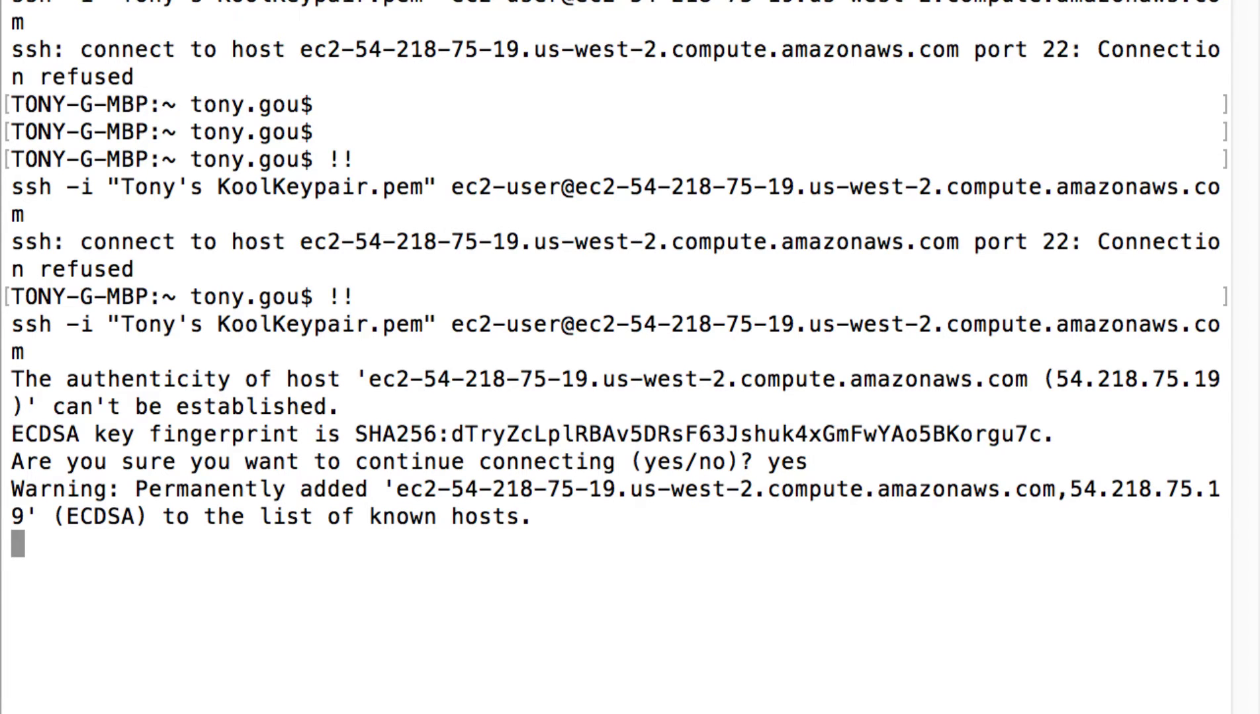
key(Return)
key(Return)
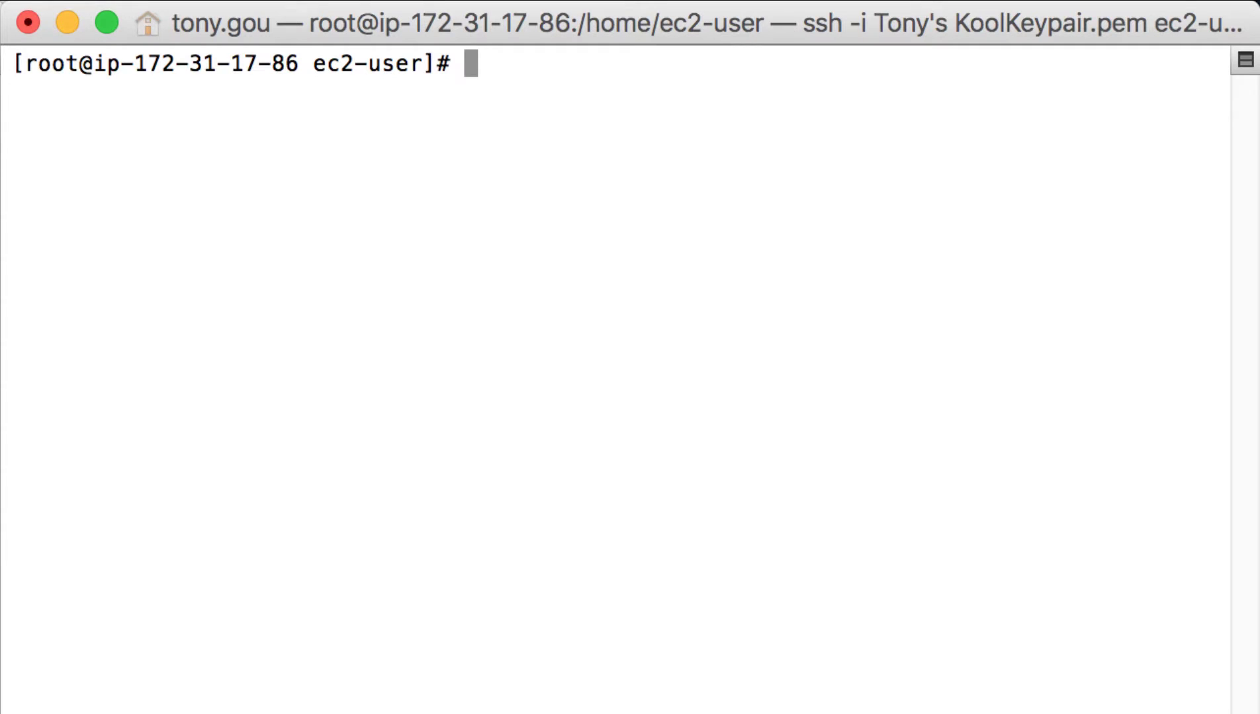
Go to /tmp/orchestration, list its files, and follow aws_userdata.log with tail -f
text(cd /tmp/o)
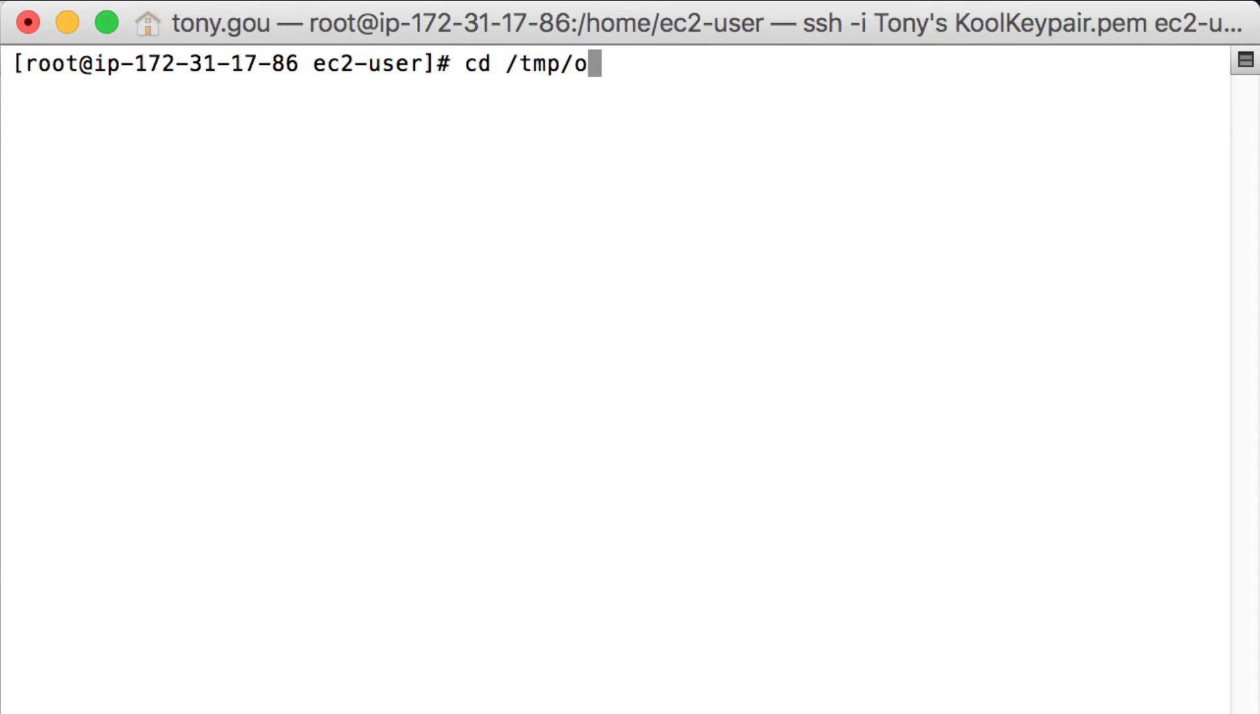
key(Tab)
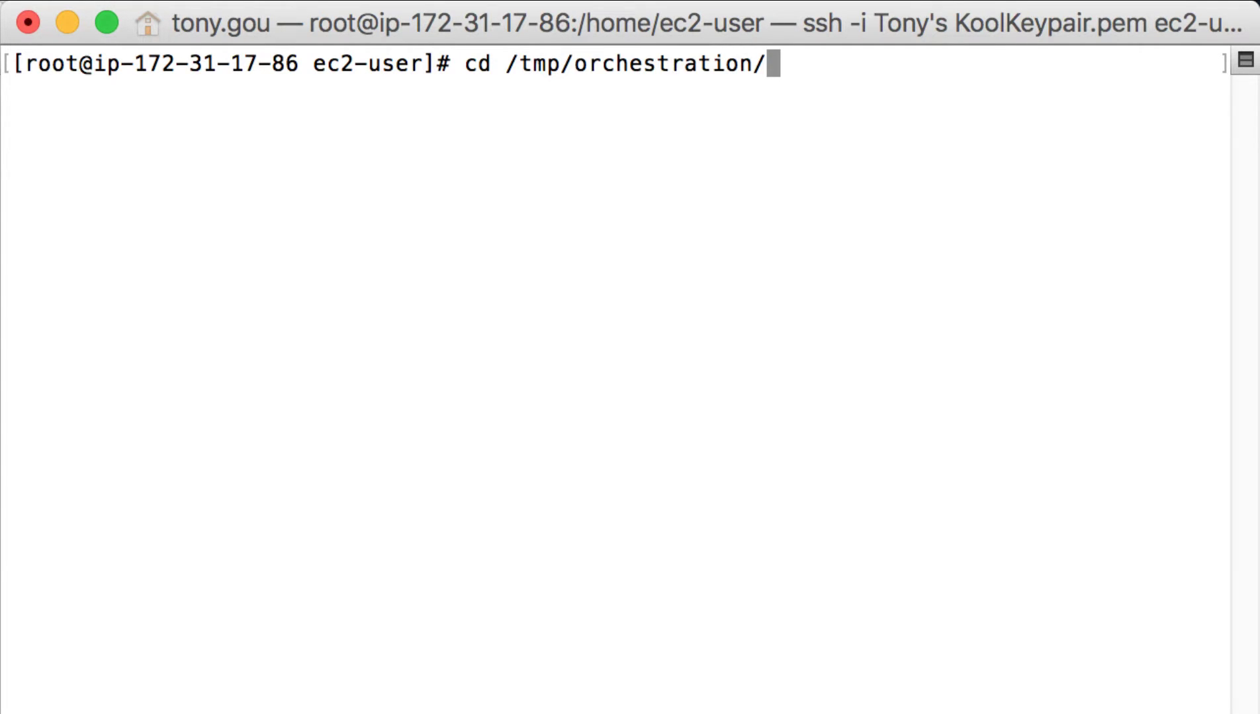
key(Return)
text(ls)
key(Return)
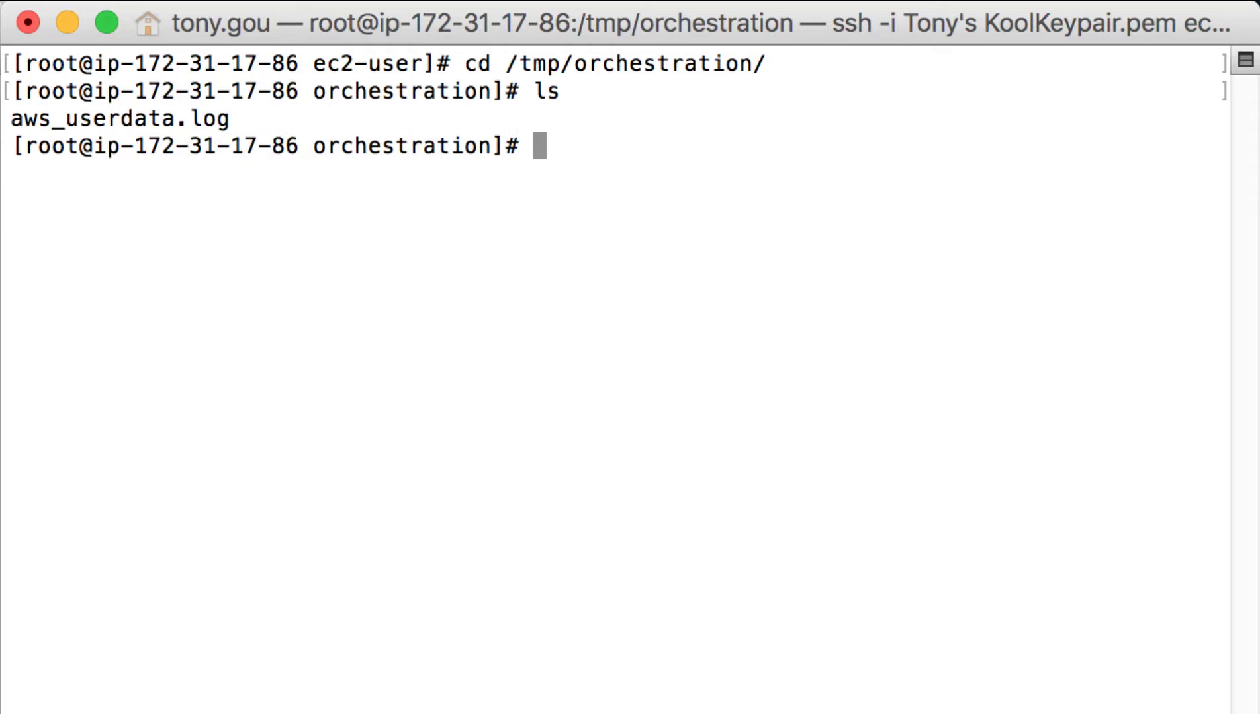
text(tail -f aws)
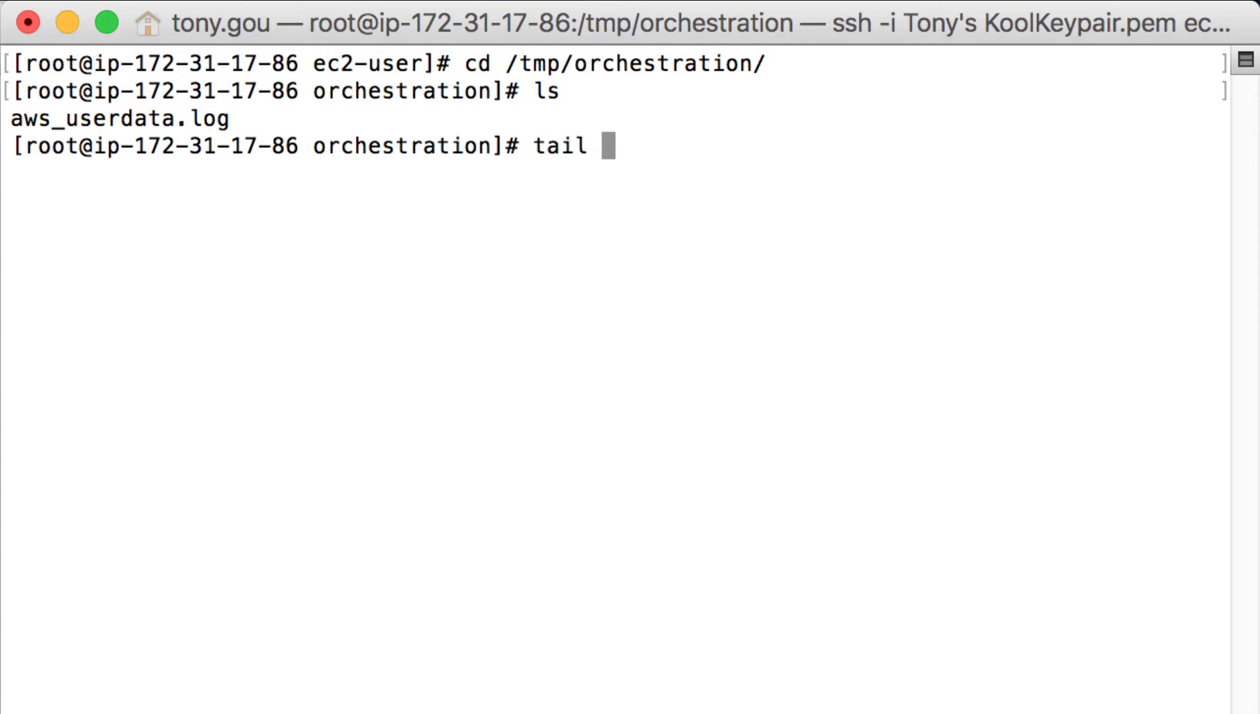
key(Tab)
key(Return)
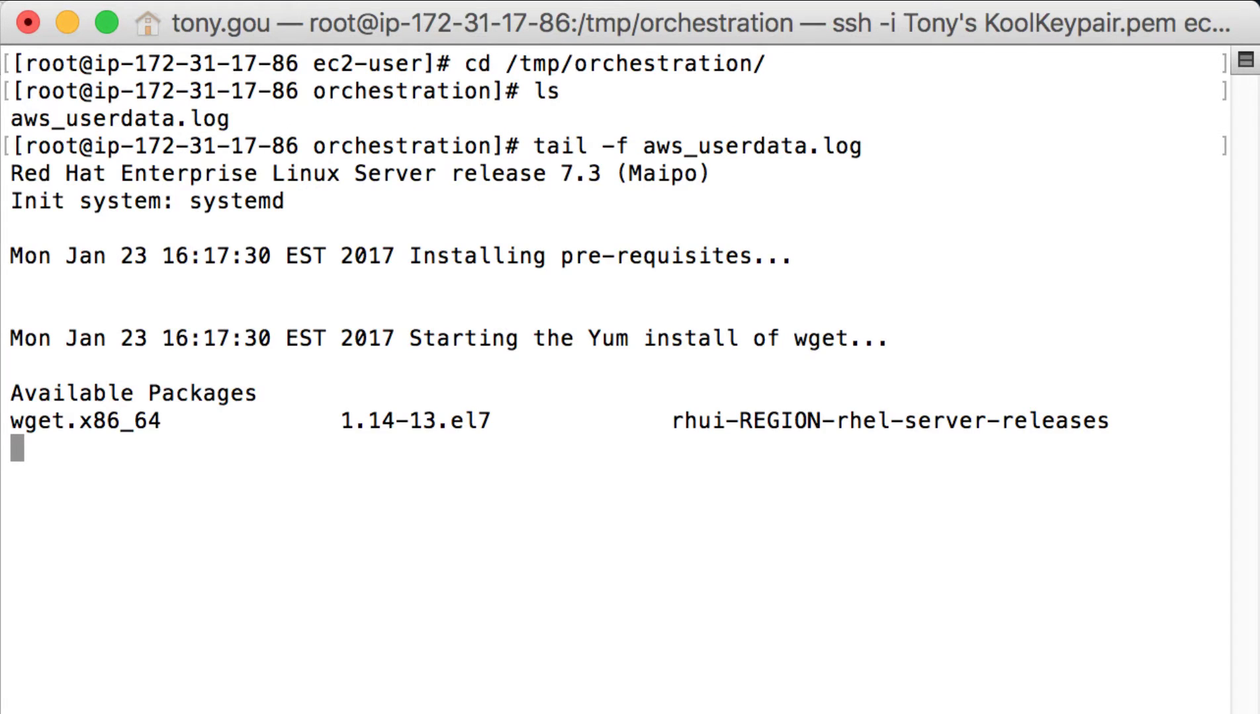
mouse_move(730, 287)
mouse_down()
mouse_move(791, 377)
mouse_move(730, 288)
mouse_up()
drag(728, 430, 859, 429)
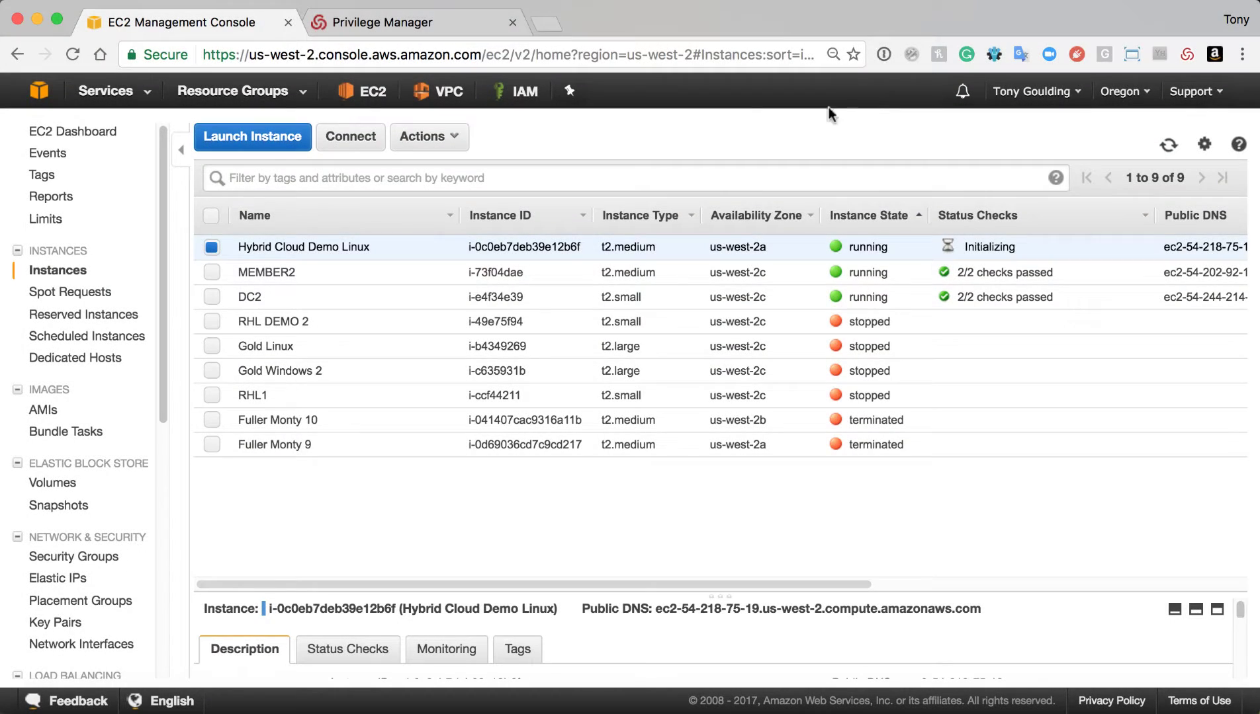
Reload rights in Privilege Service and view accounts on new server aws-i-0c0eb7deb39e12b6f
click(402, 20)
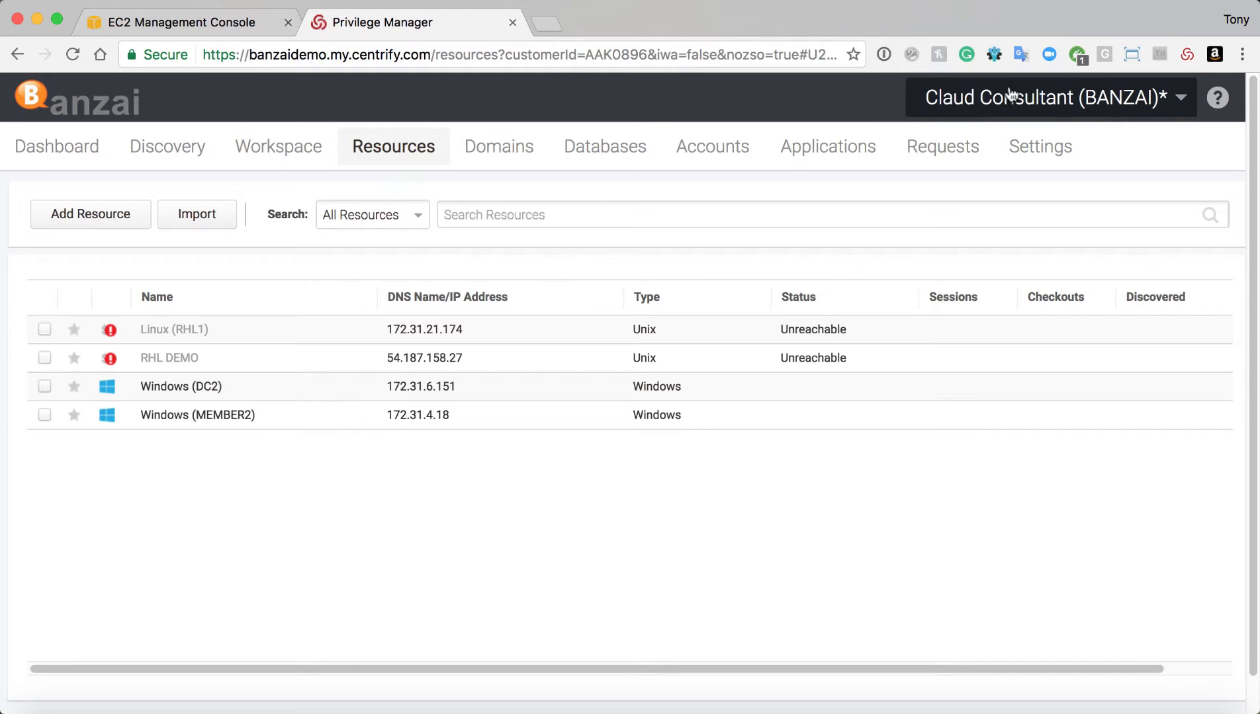
click(1007, 99)
click(959, 135)
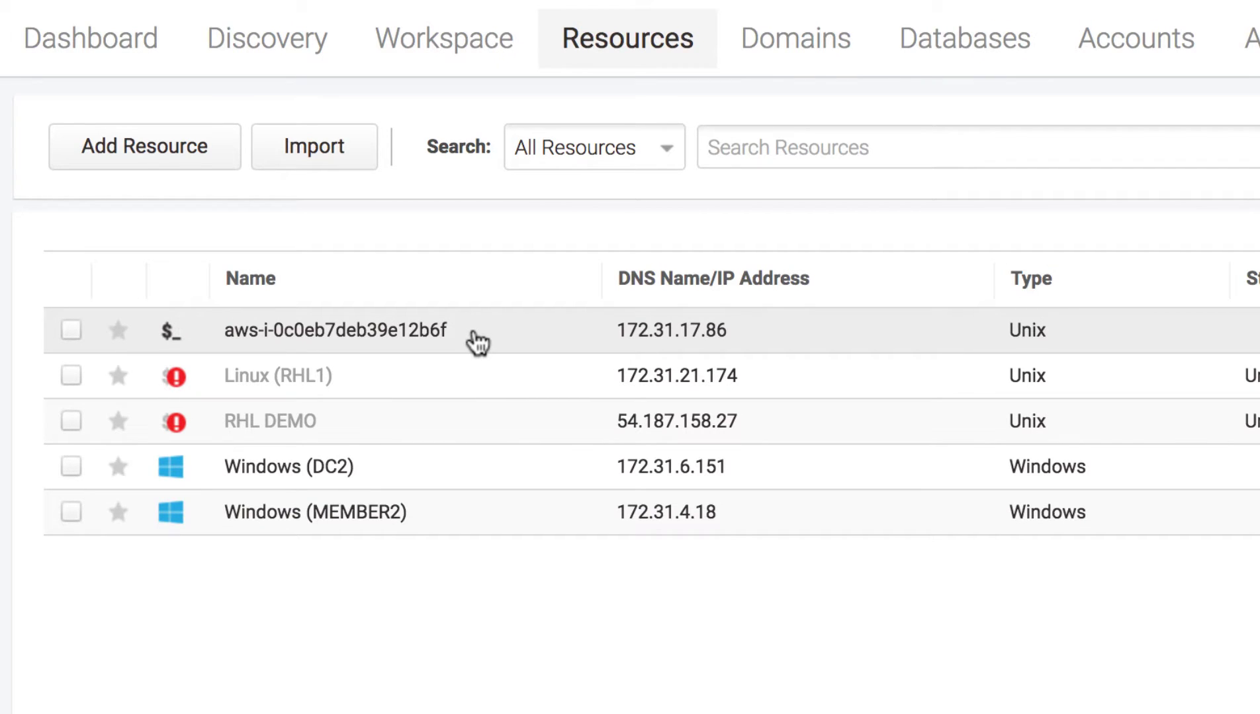
click(473, 332)
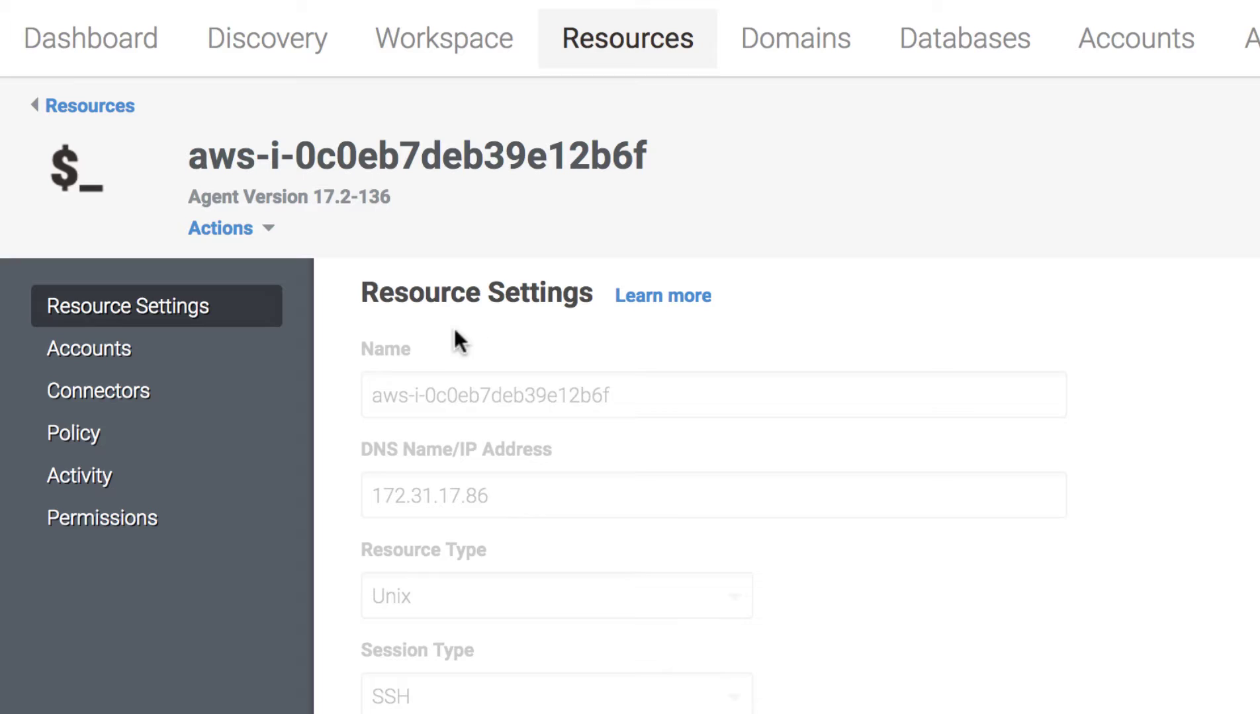
click(119, 355)
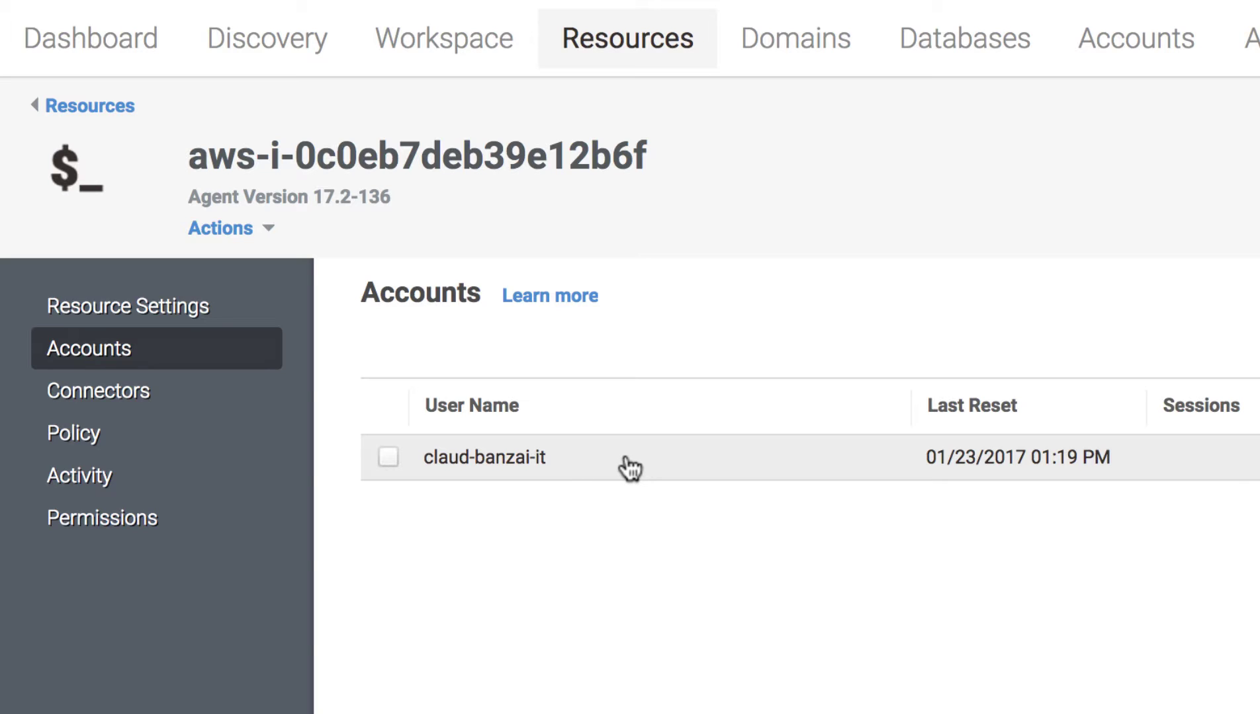
Request login on the aws server's account with reason 'I need to perform some IT tasks.'
click(669, 48)
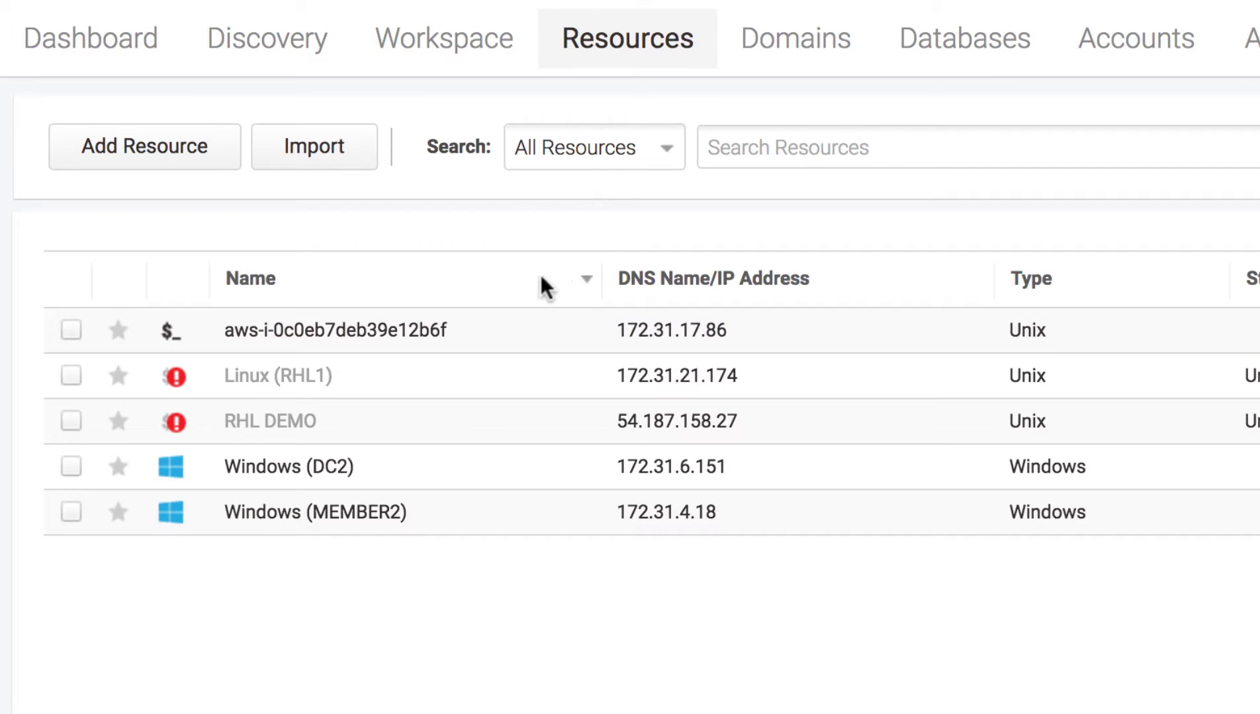
click(481, 334)
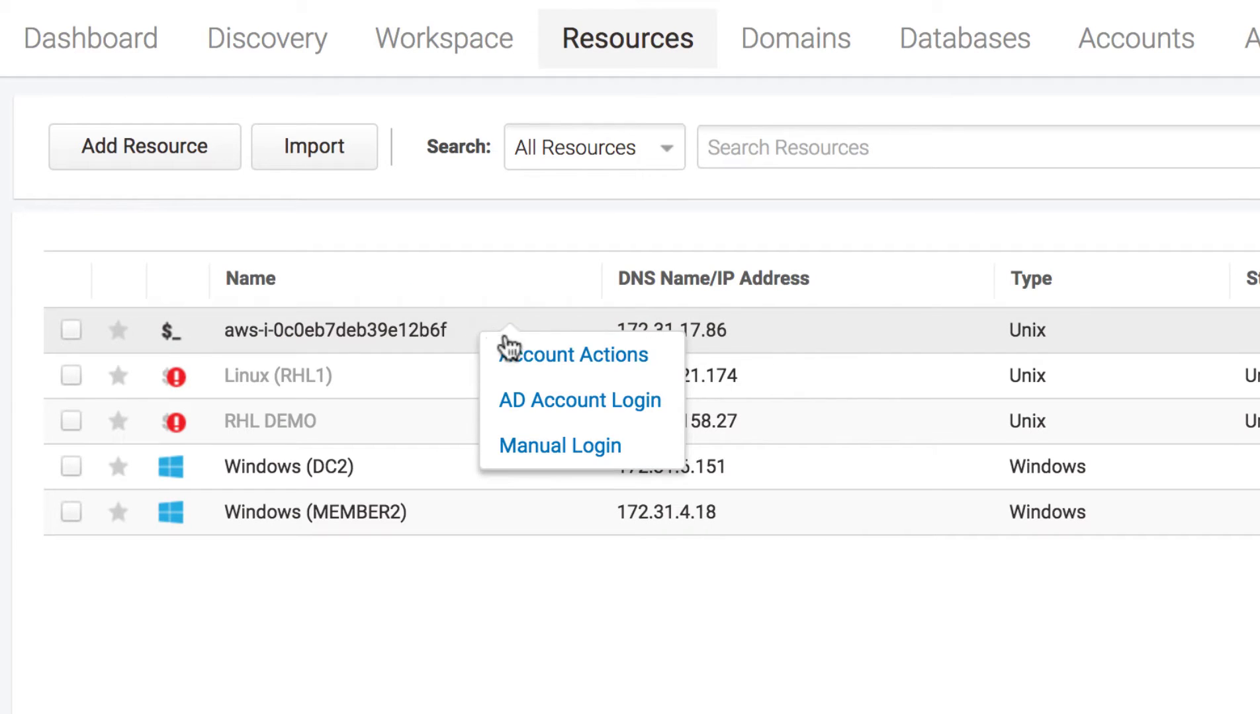
click(536, 353)
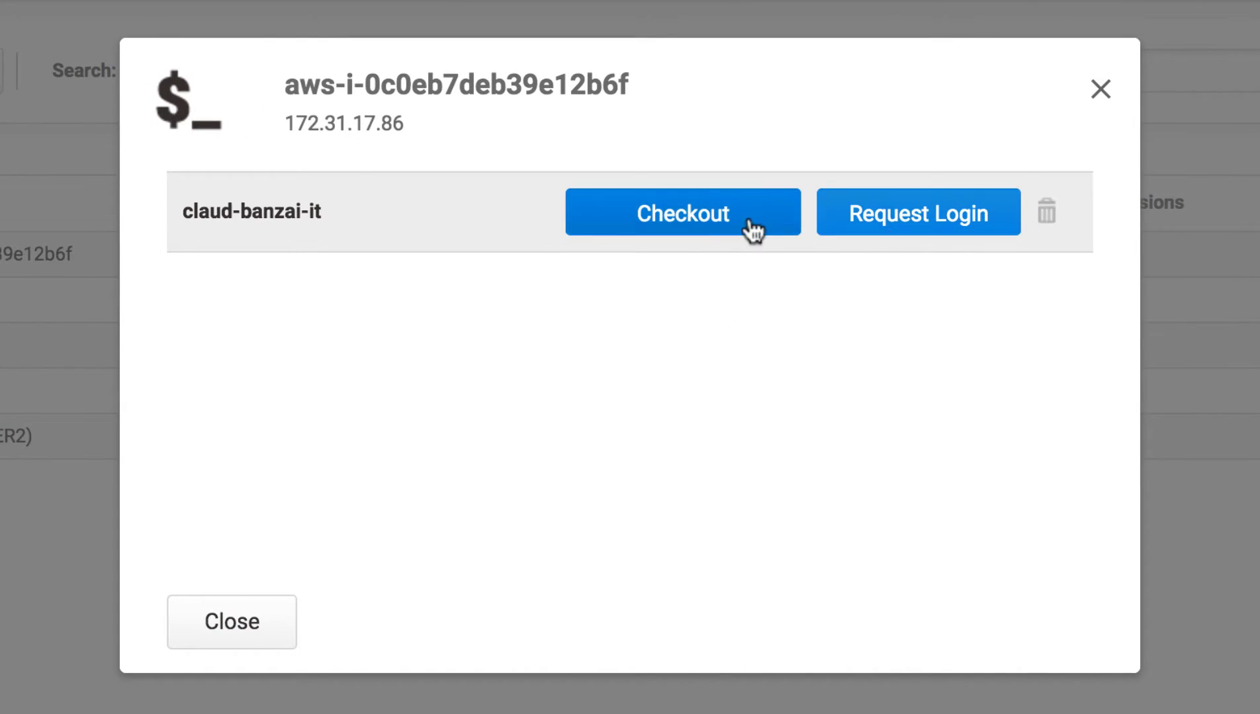
click(894, 231)
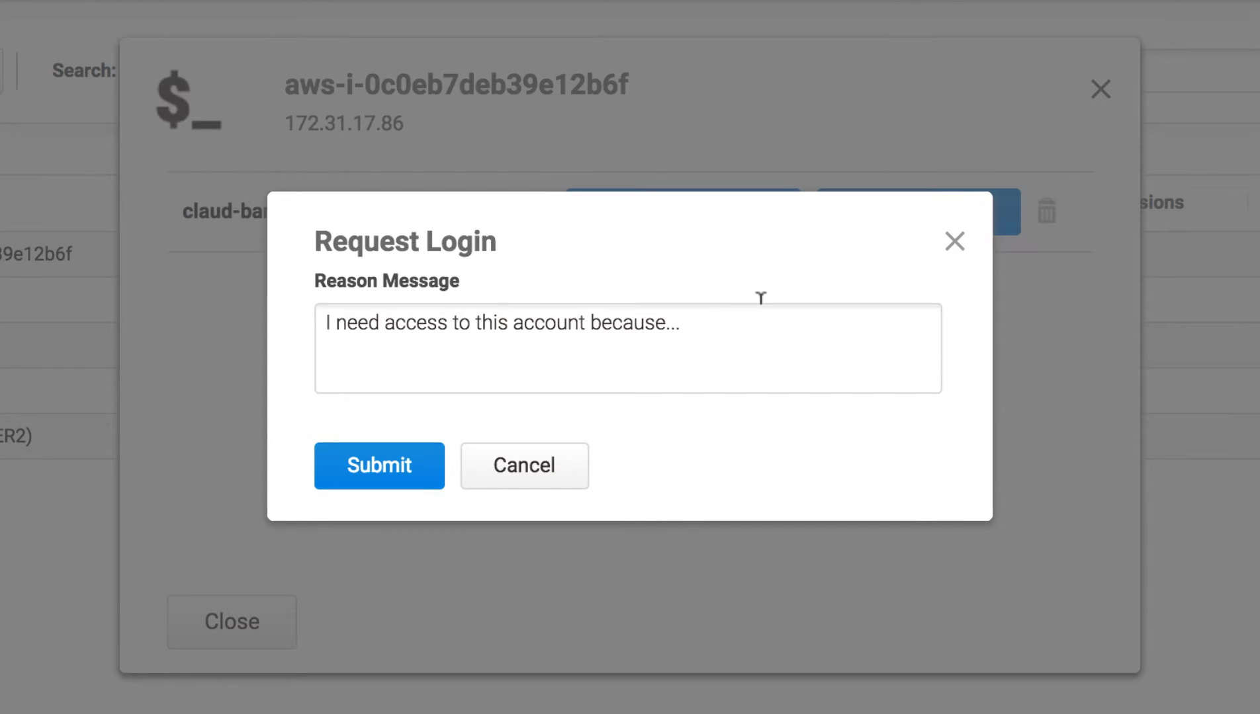
text(I need to perform some IT tasks.)
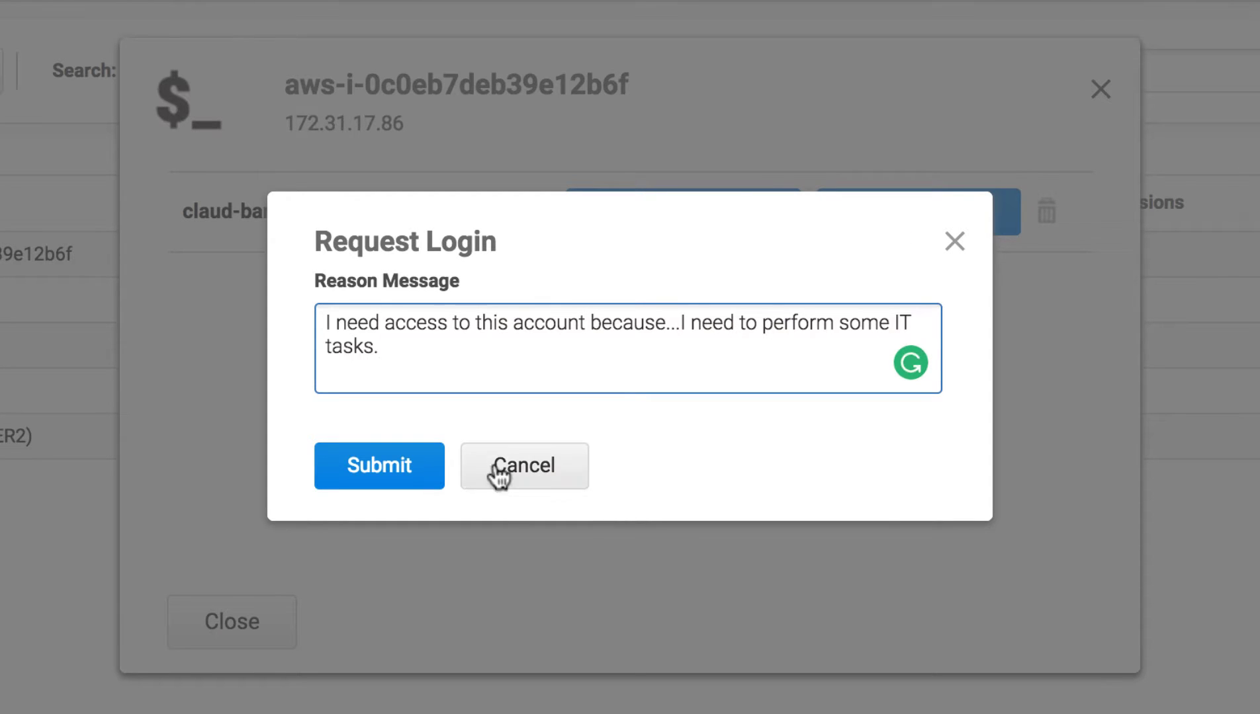
click(419, 468)
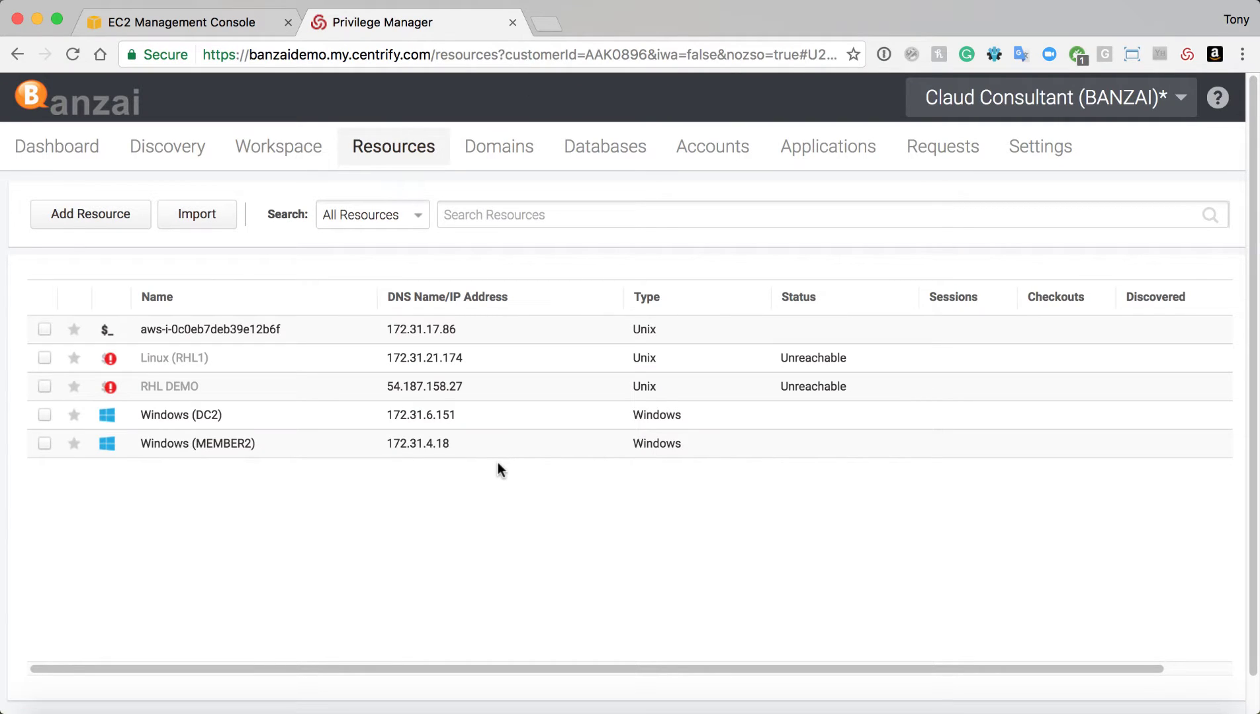
As Cloud Admin, approve the pending login request with a 10-minute expiry, then reopen the aws server's actions
key(super+grave)
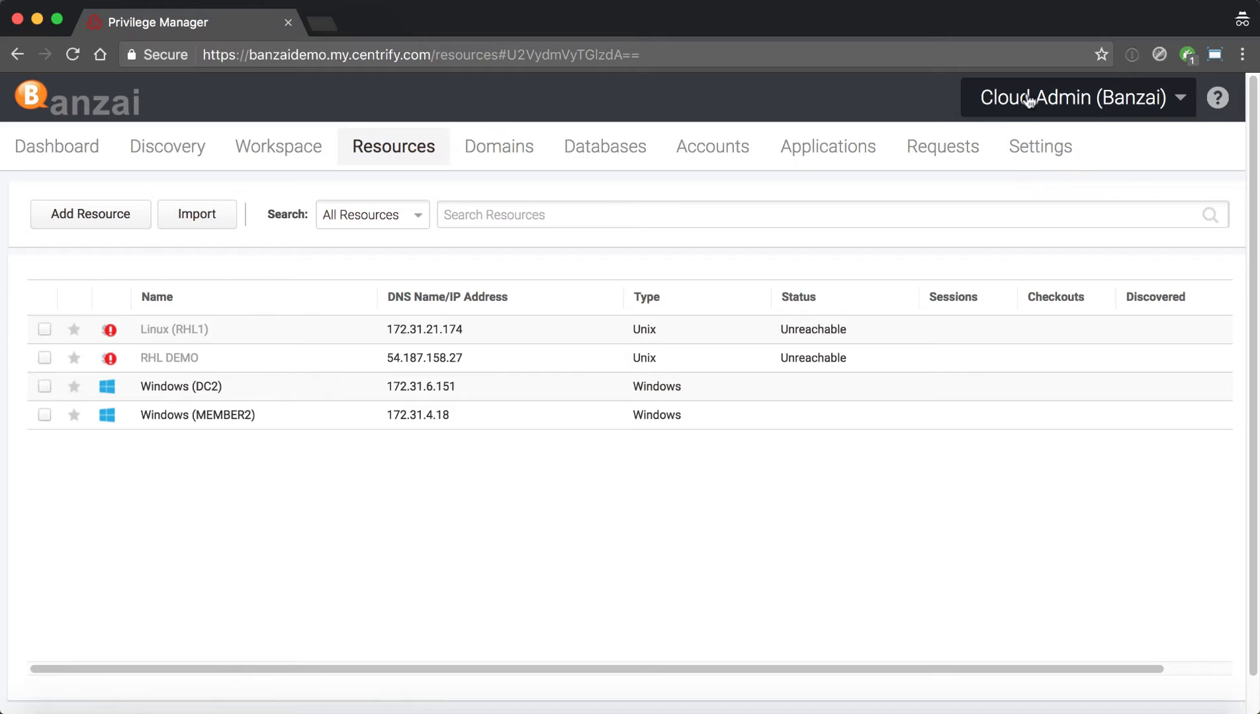
click(941, 159)
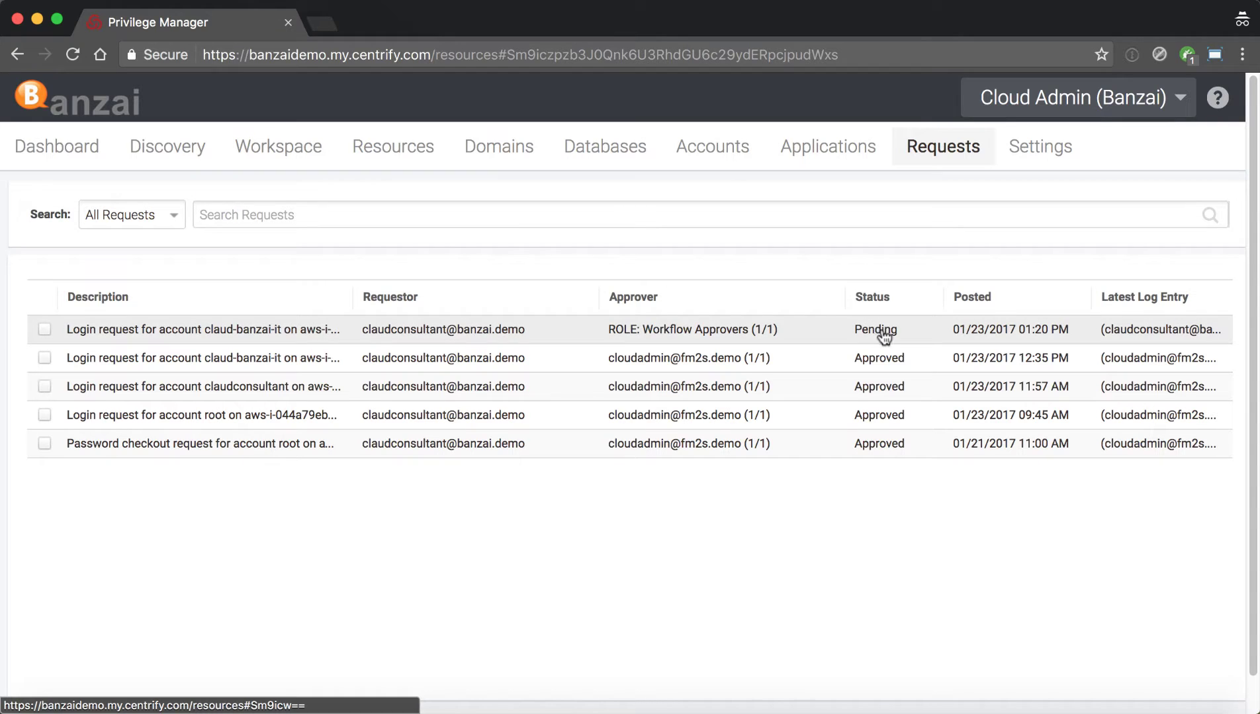
click(706, 331)
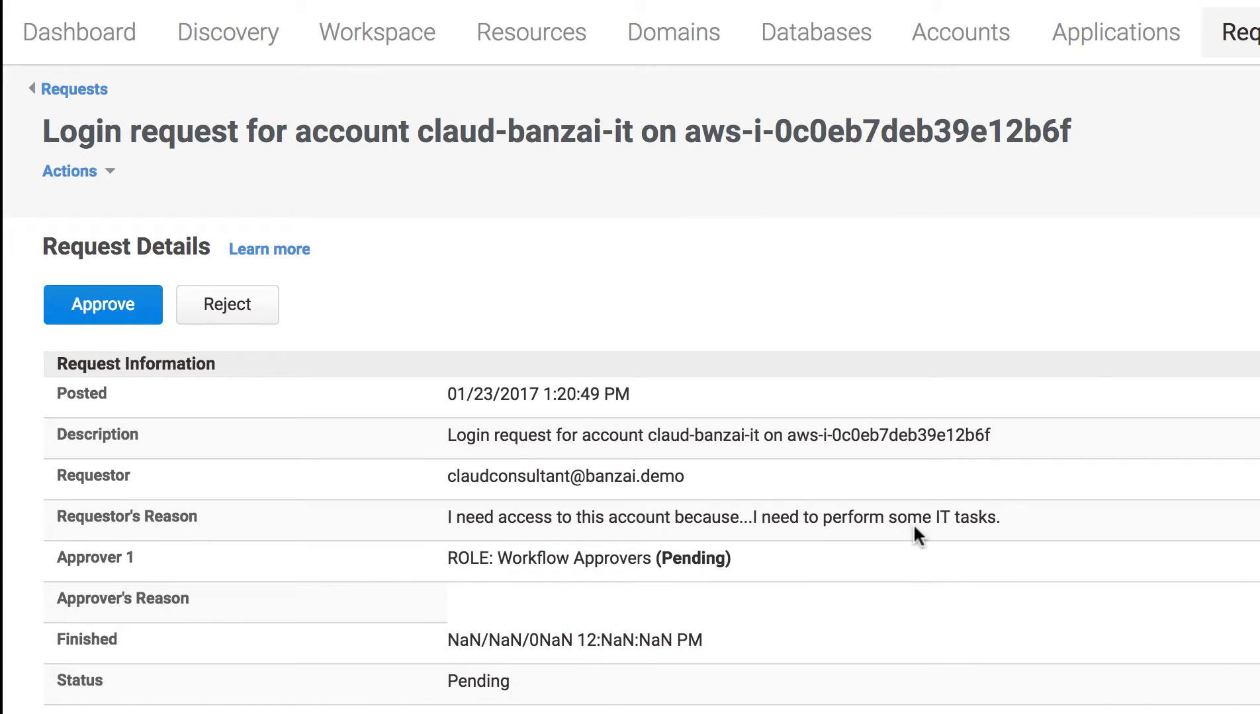
click(131, 307)
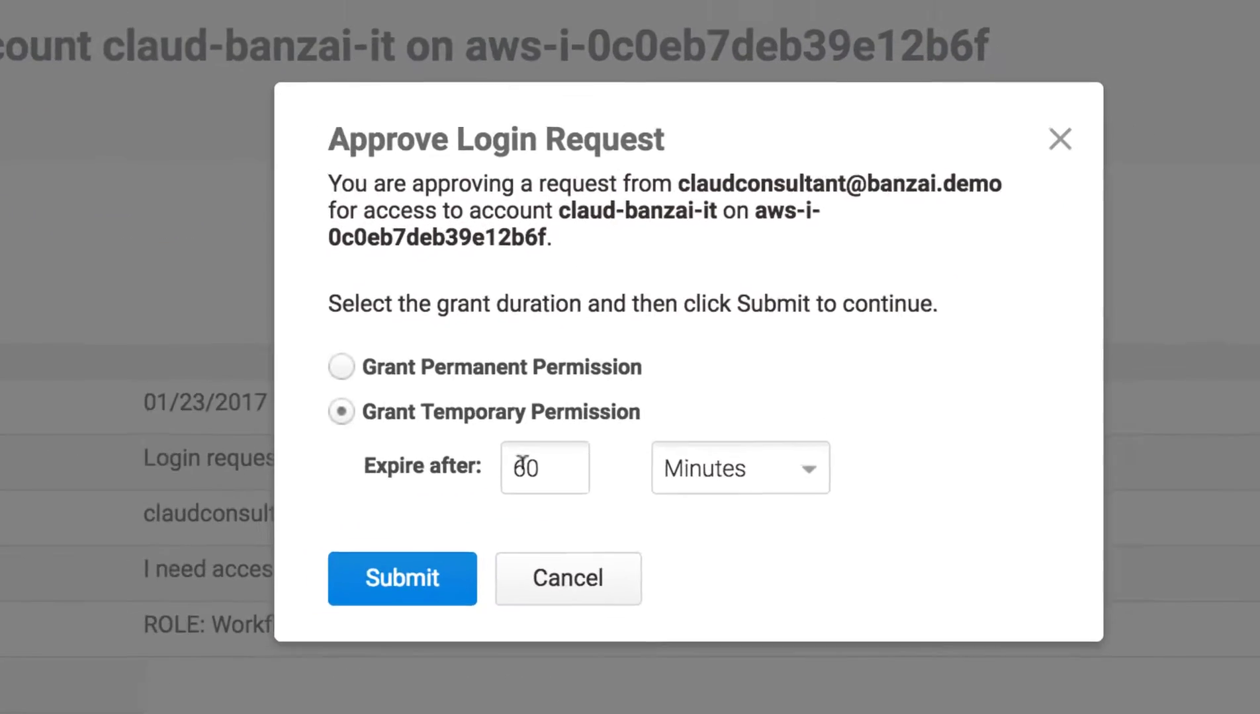
double_click(731, 443)
text(10)
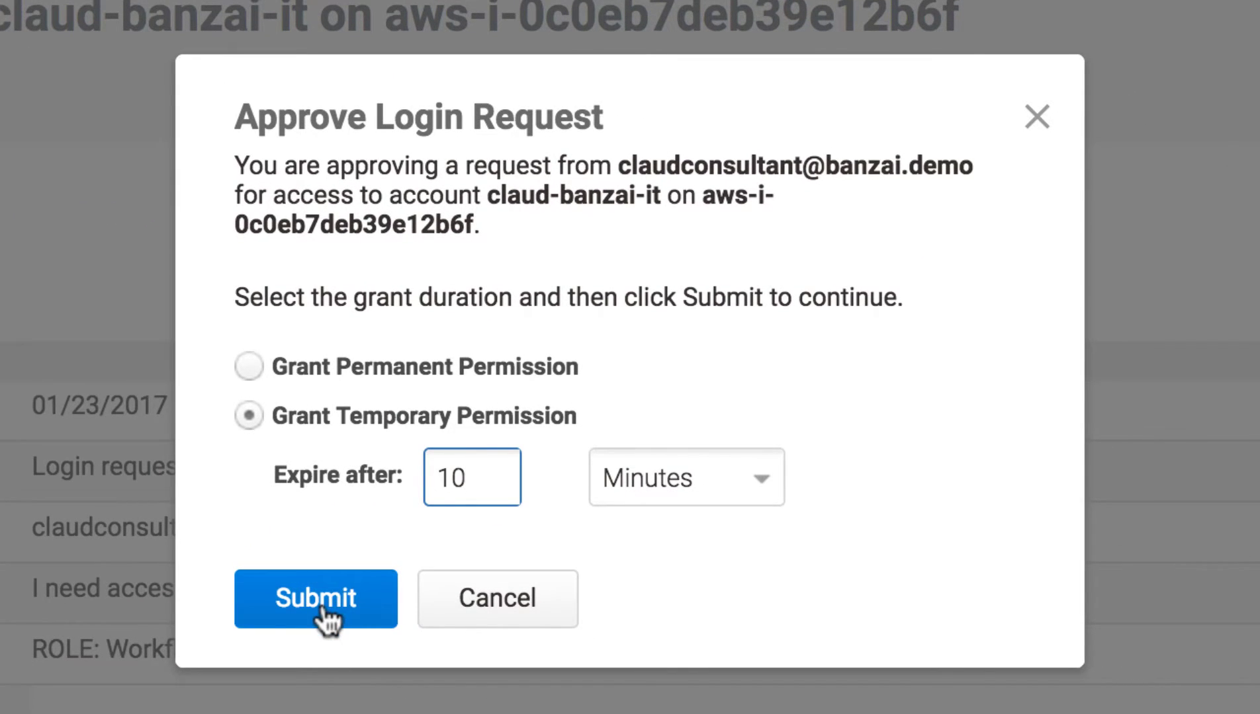
click(322, 603)
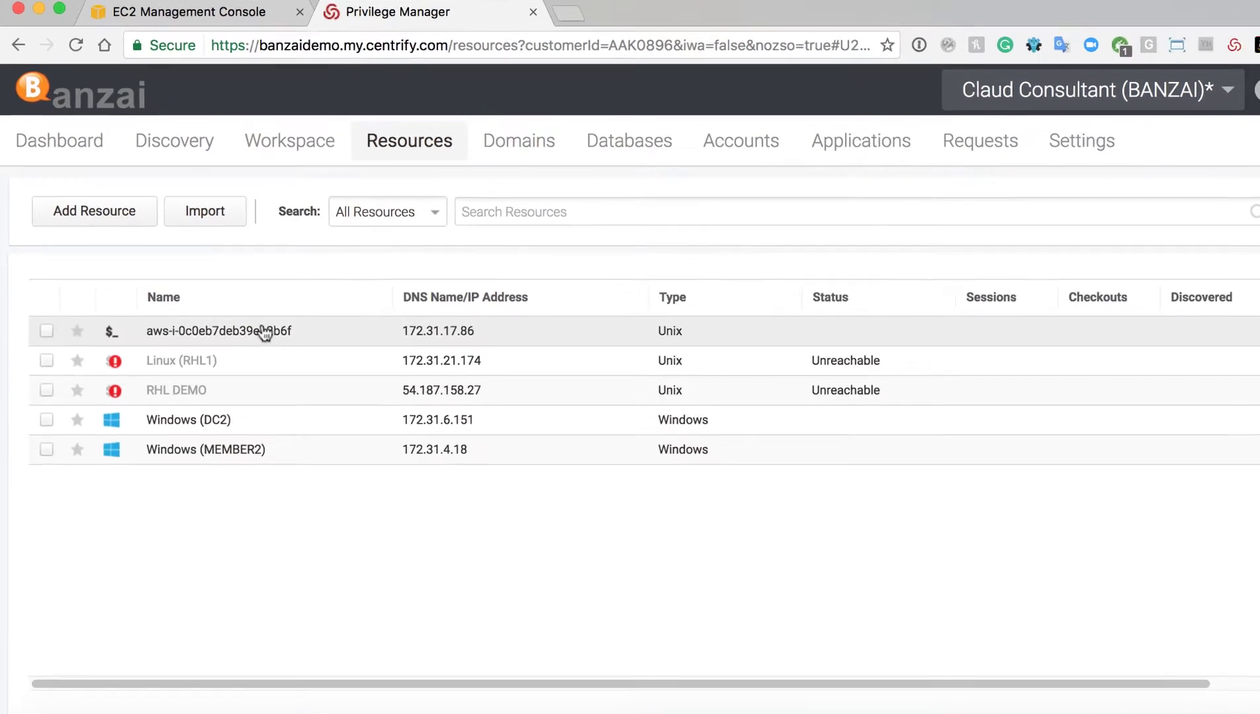
right_click(266, 333)
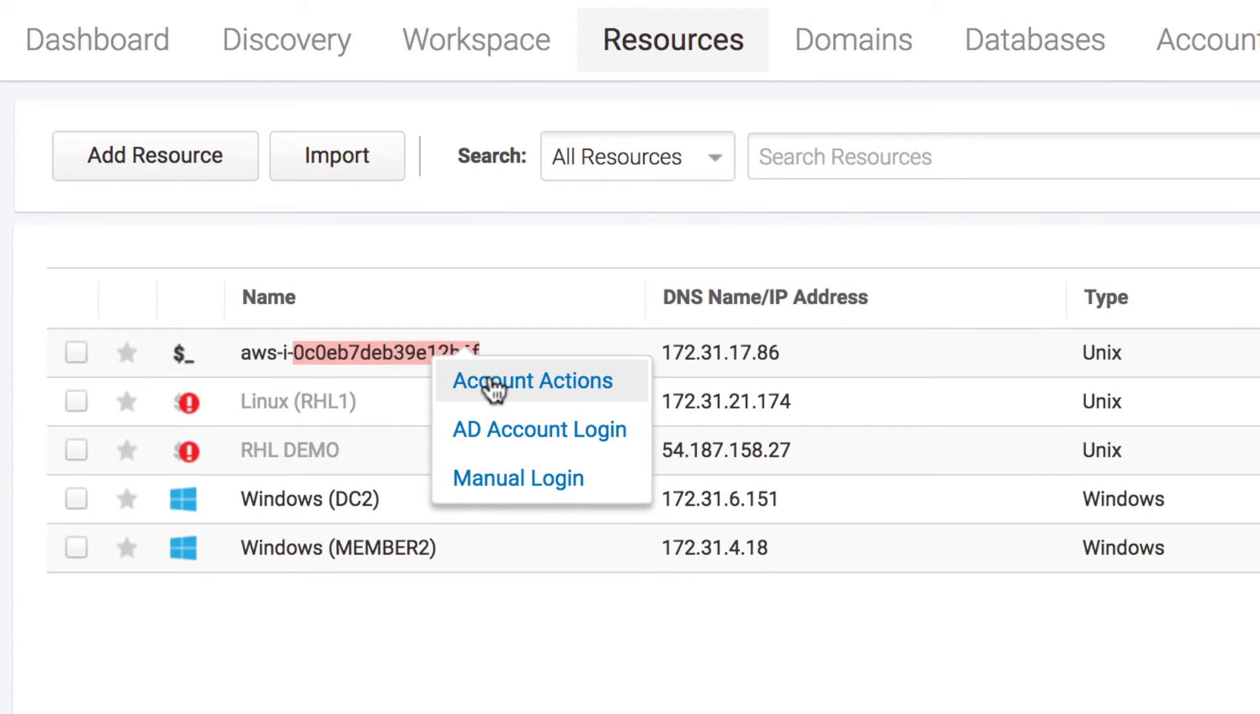
click(493, 387)
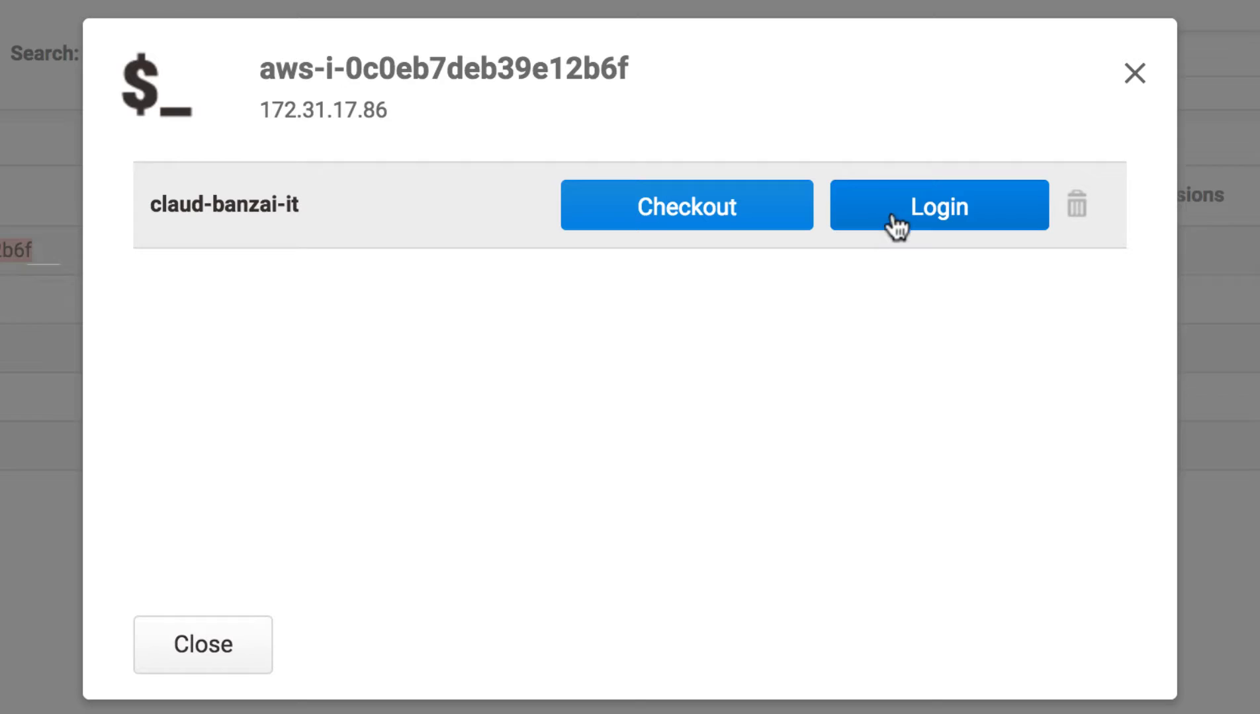
click(892, 211)
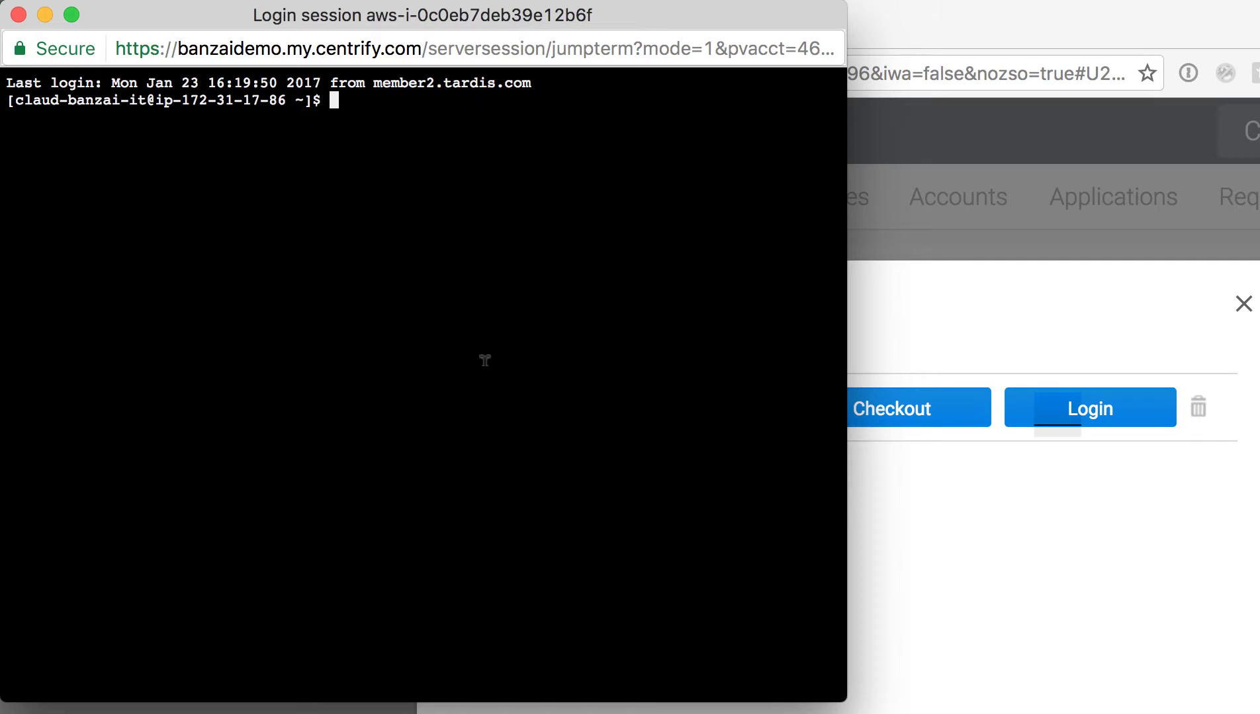
key(Return)
key(Return)
text(whoami)
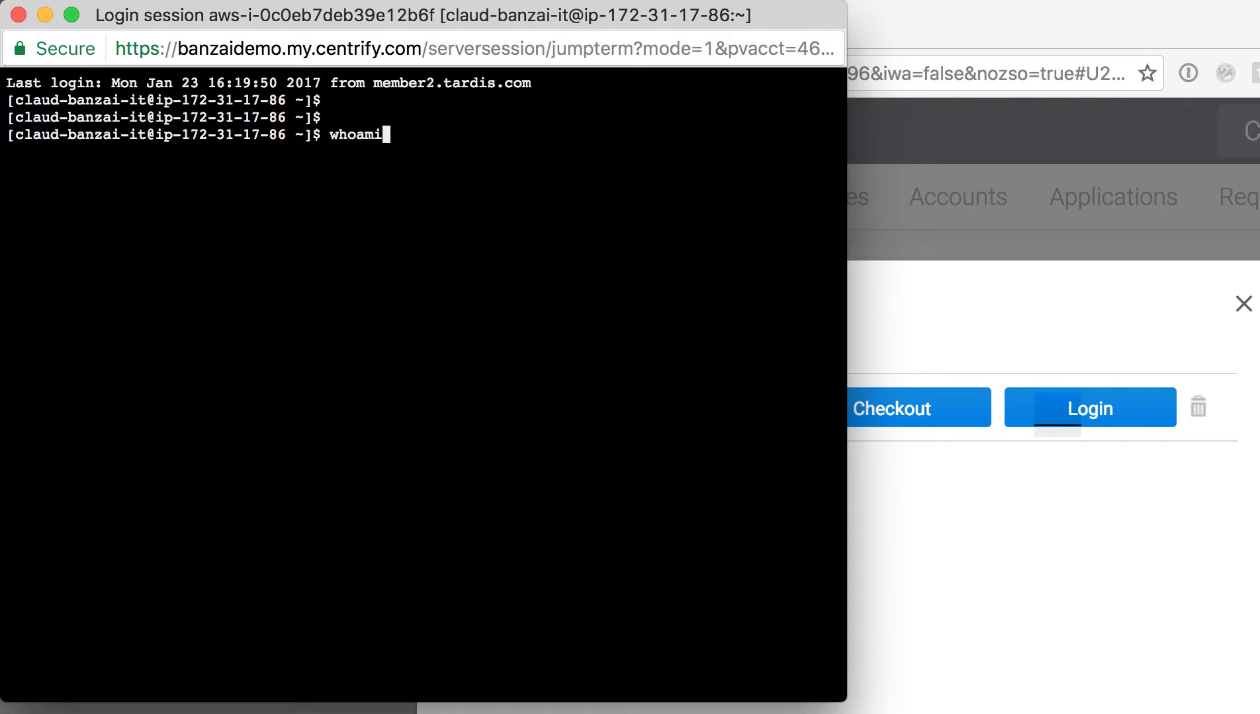
key(Return)
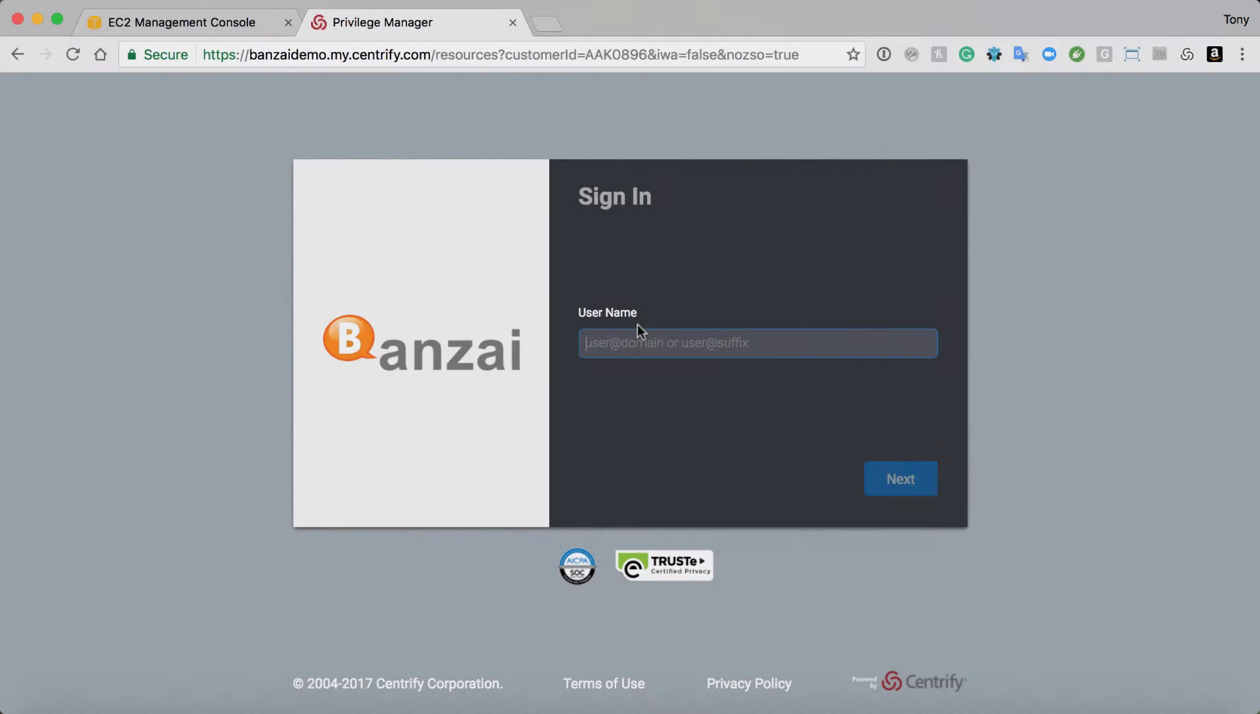
Sign in with the AD IT user's e-mail address and account password
text(there)
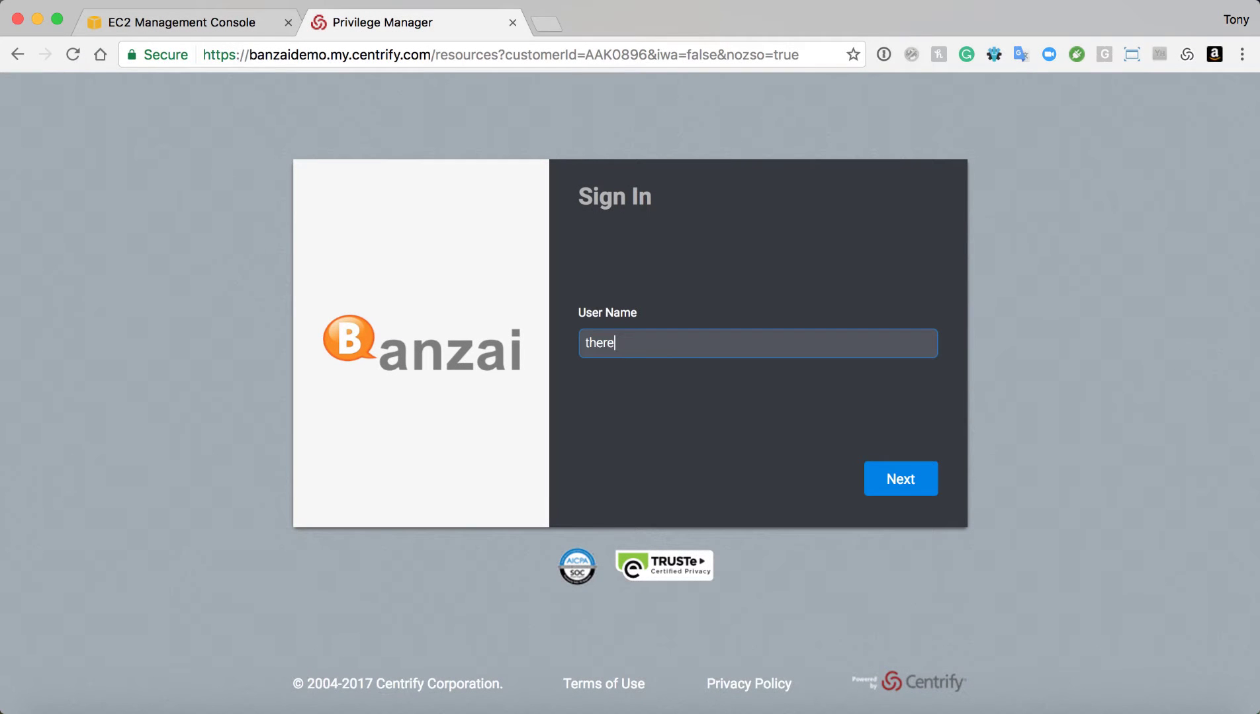
key(Return)
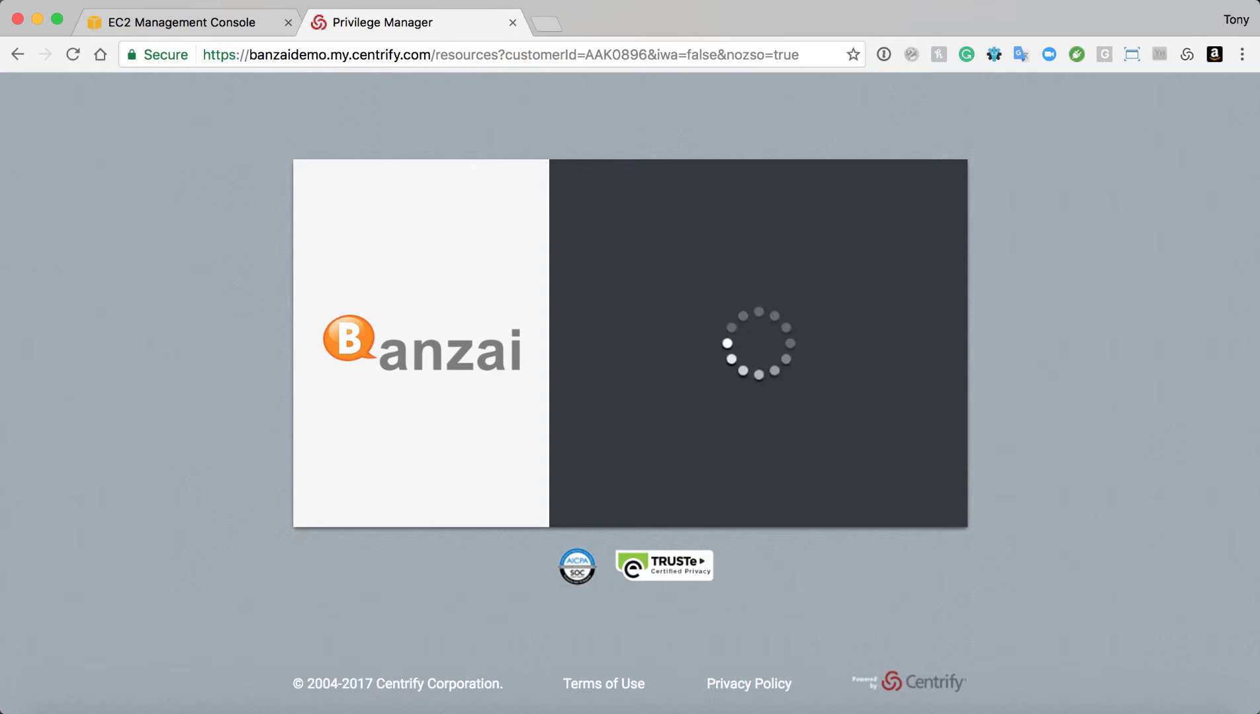
text(***********)
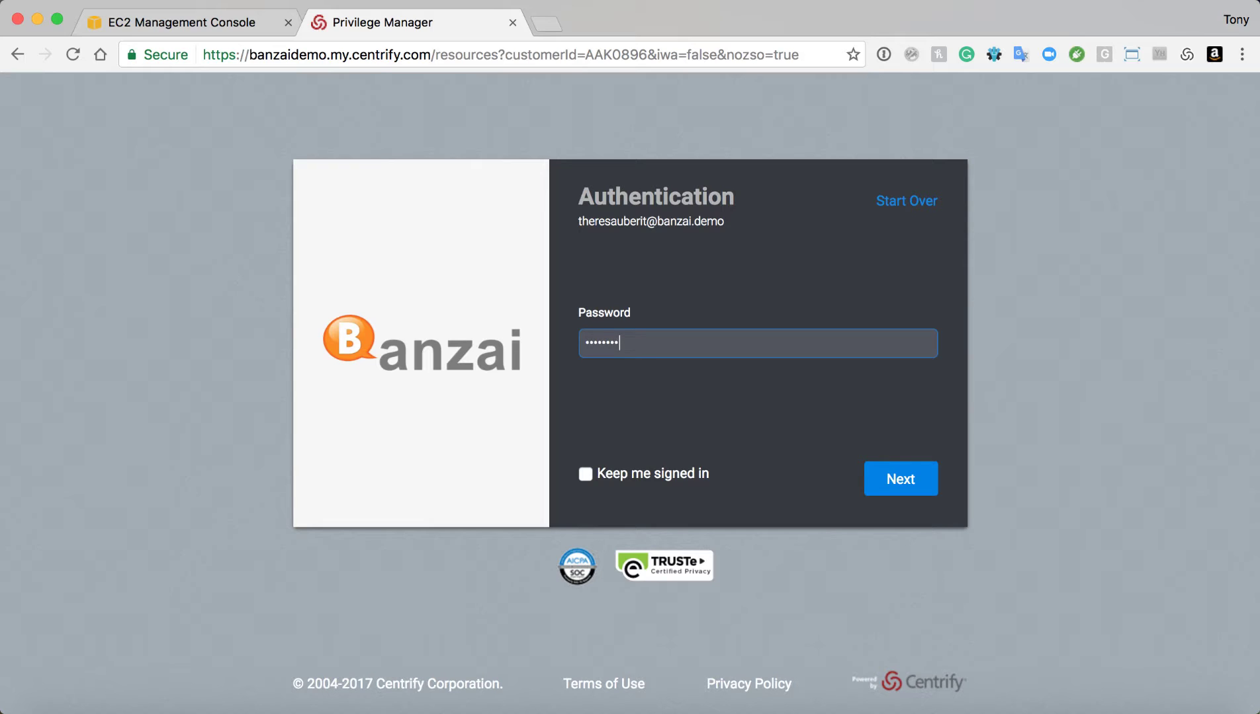
key(Return)
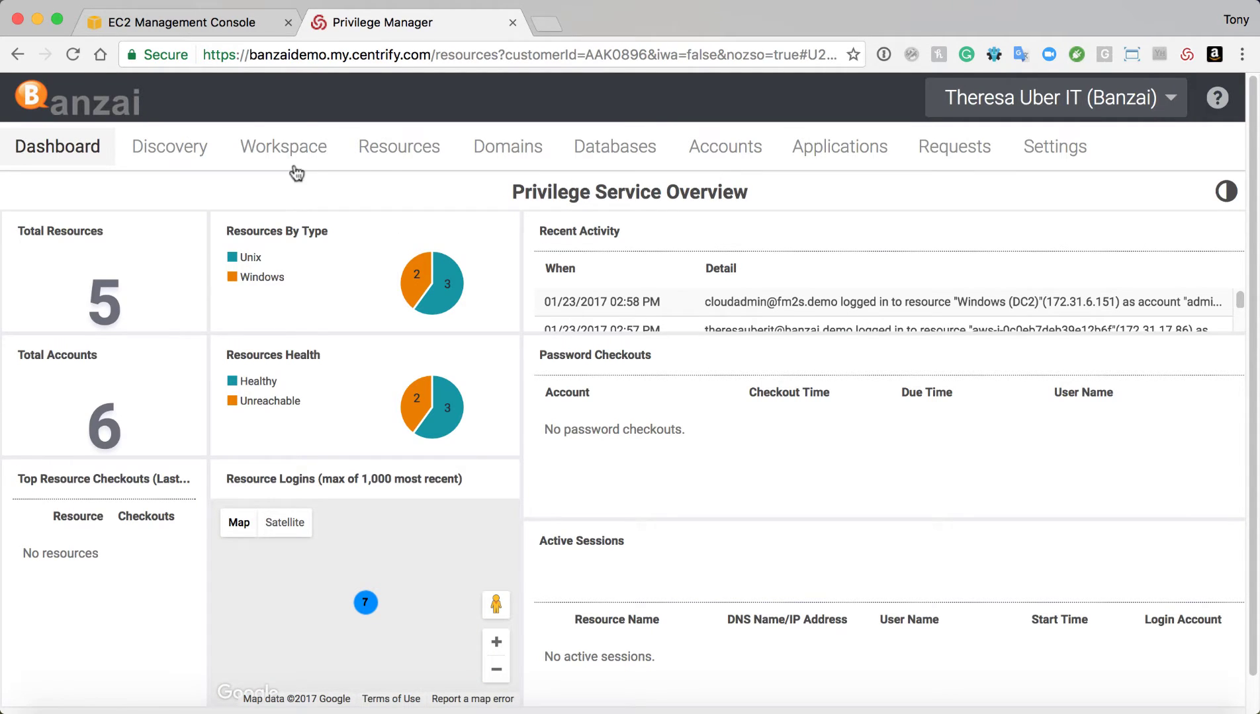
From the Resources list, review the vaulted accounts on aws-i-0c0eb7deb39e12b6f, then close that dialog
click(398, 159)
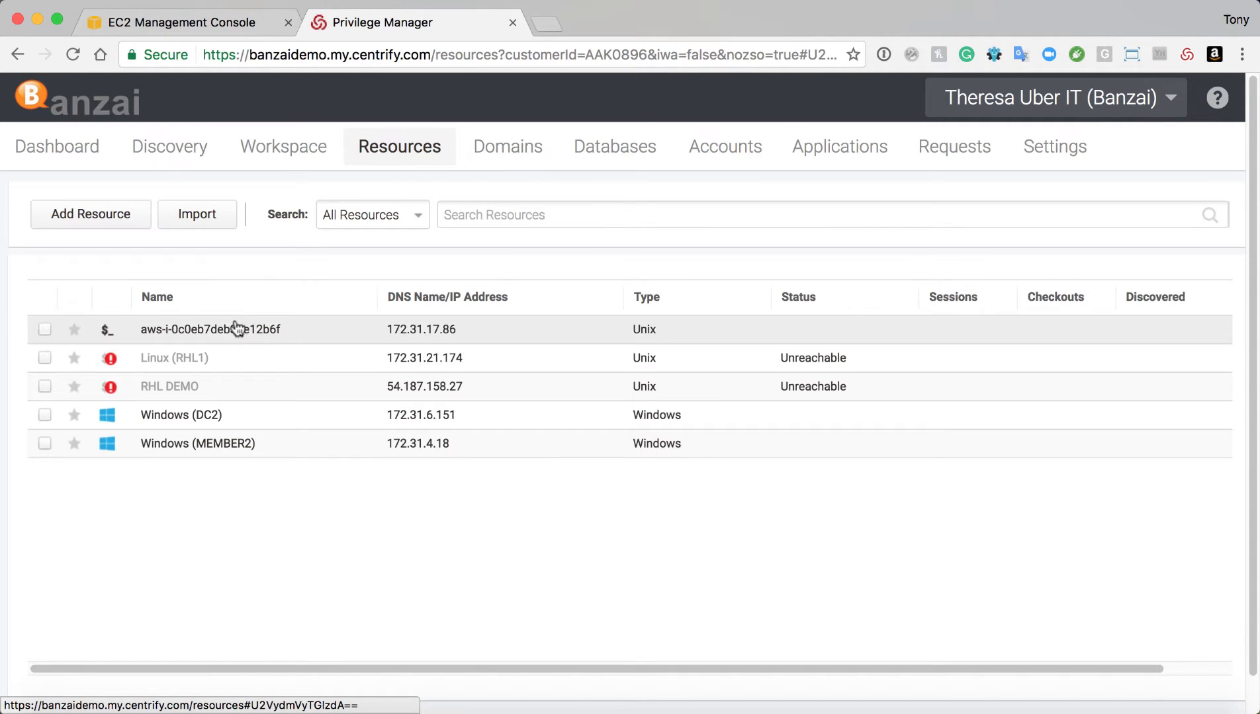
right_click(232, 333)
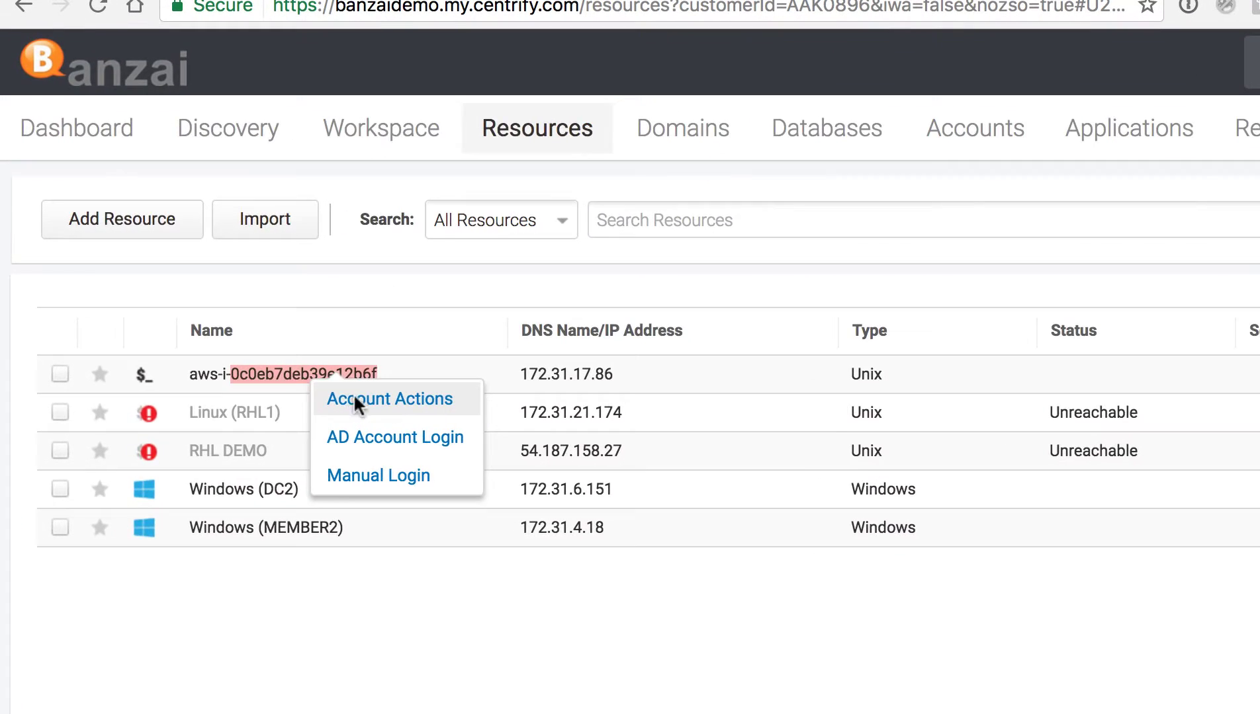
click(264, 352)
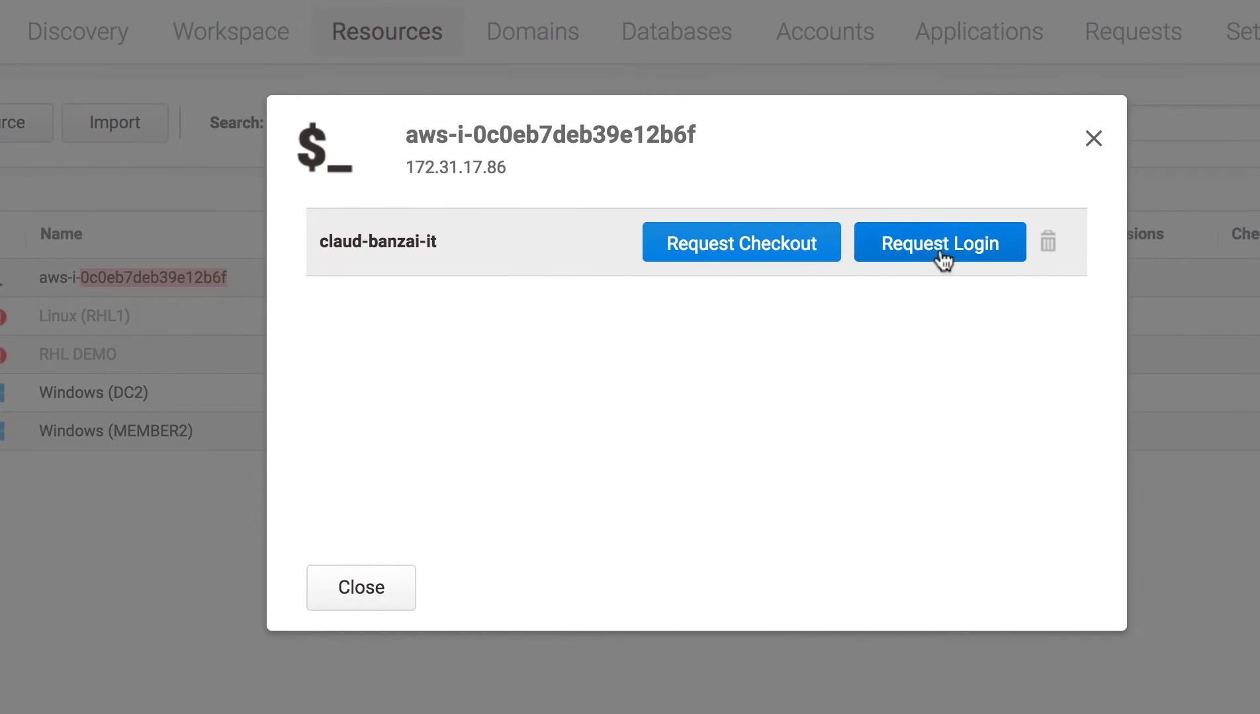
click(1094, 140)
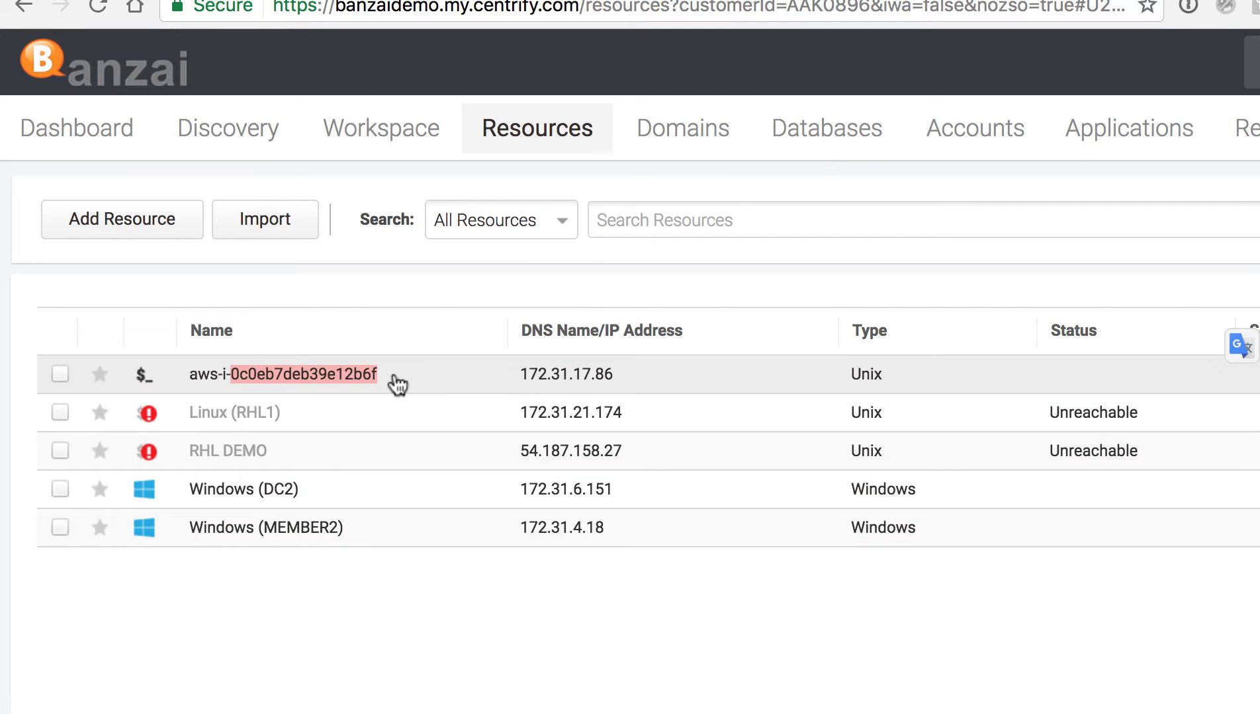
mouse_move(396, 384)
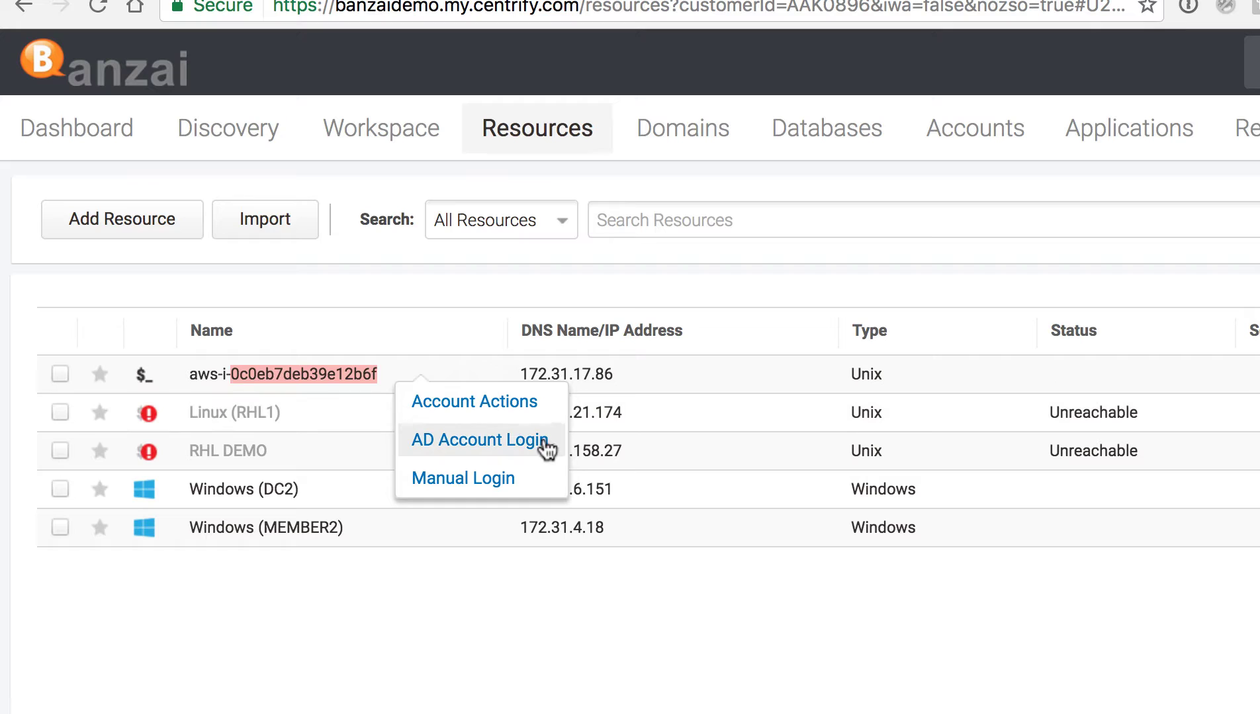
Start an AD Account Login session on the aws instance as the consultant account
click(544, 444)
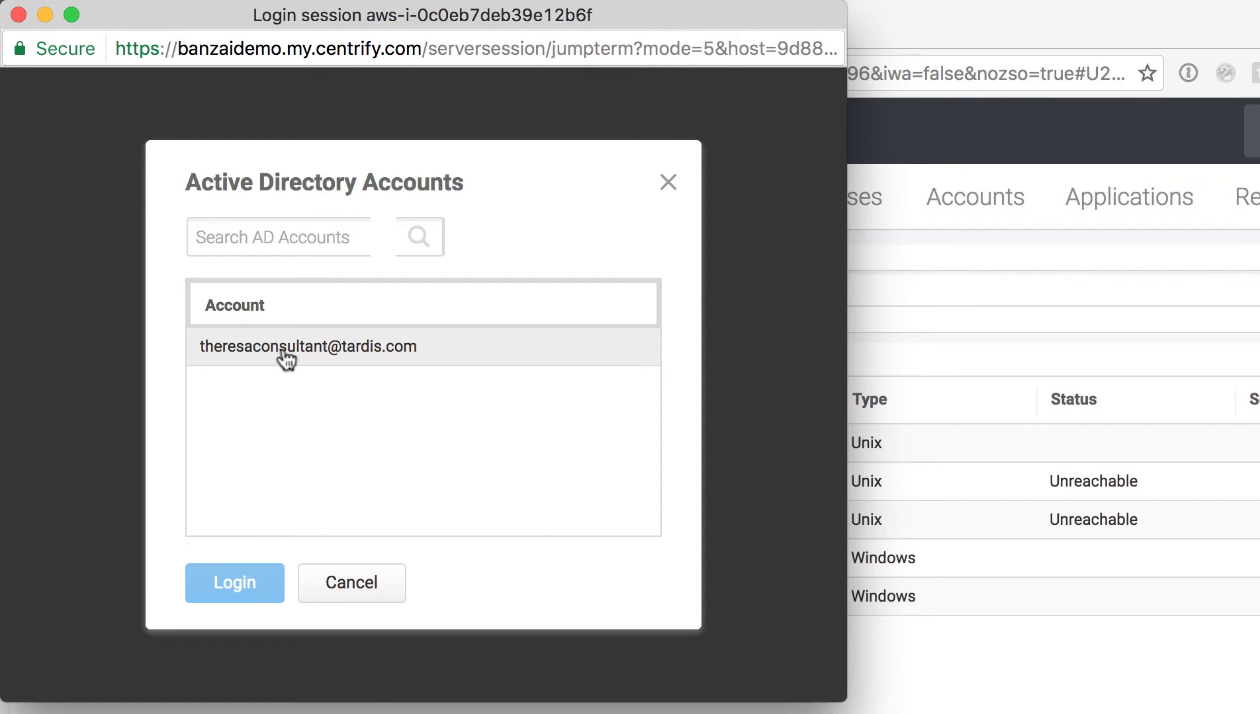
click(380, 362)
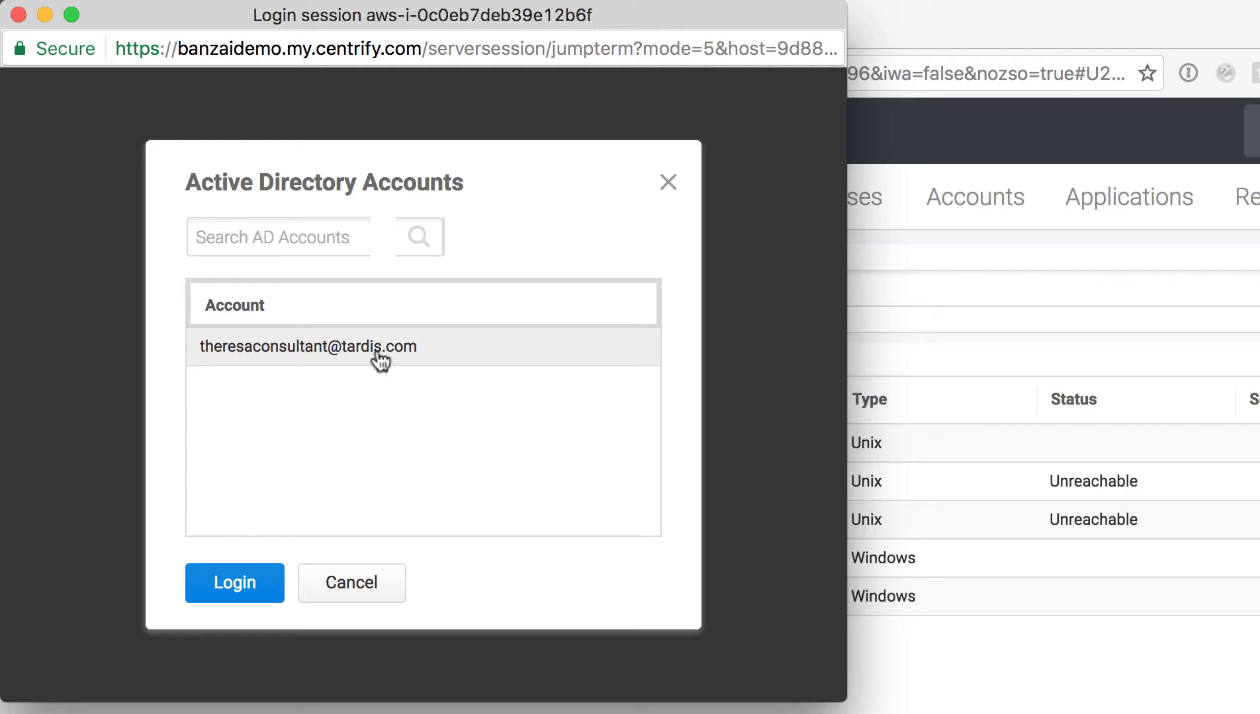
click(268, 591)
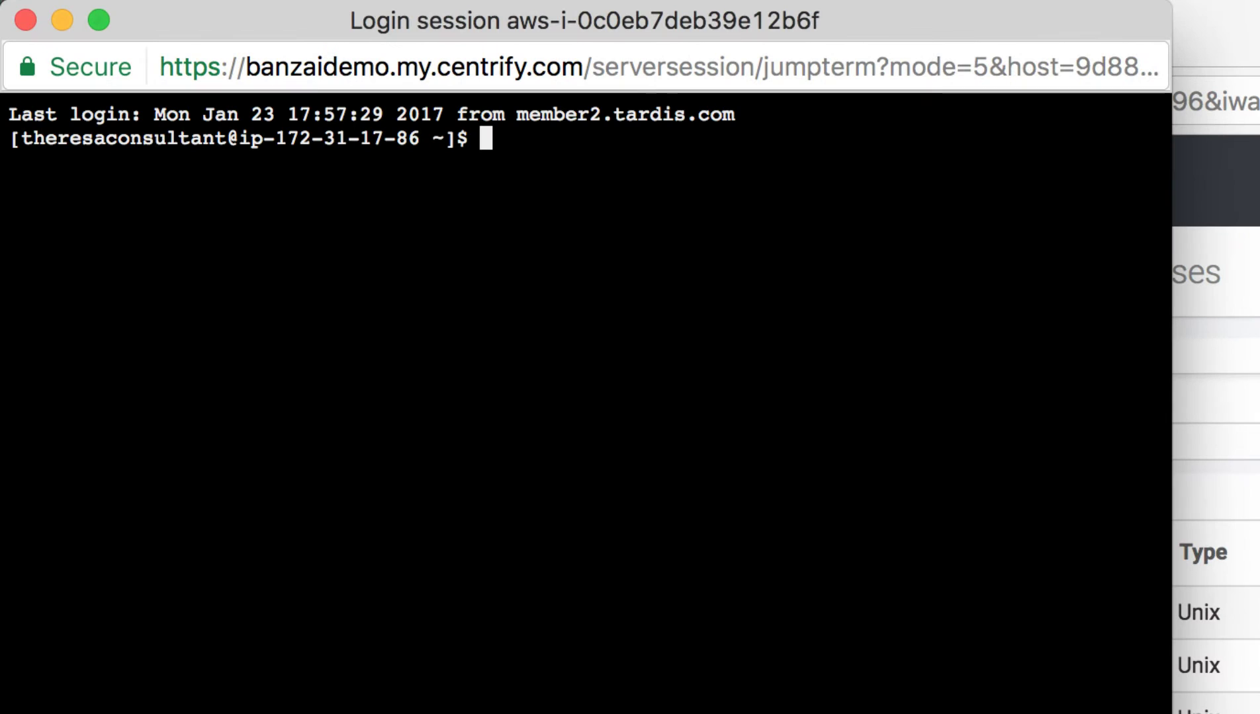
Show the consultant user is missing from /etc/passwd but resolved by getent passwd, highlighting the AD name
key(Return)
key(Return)
text(grep theresaconsultant /et)
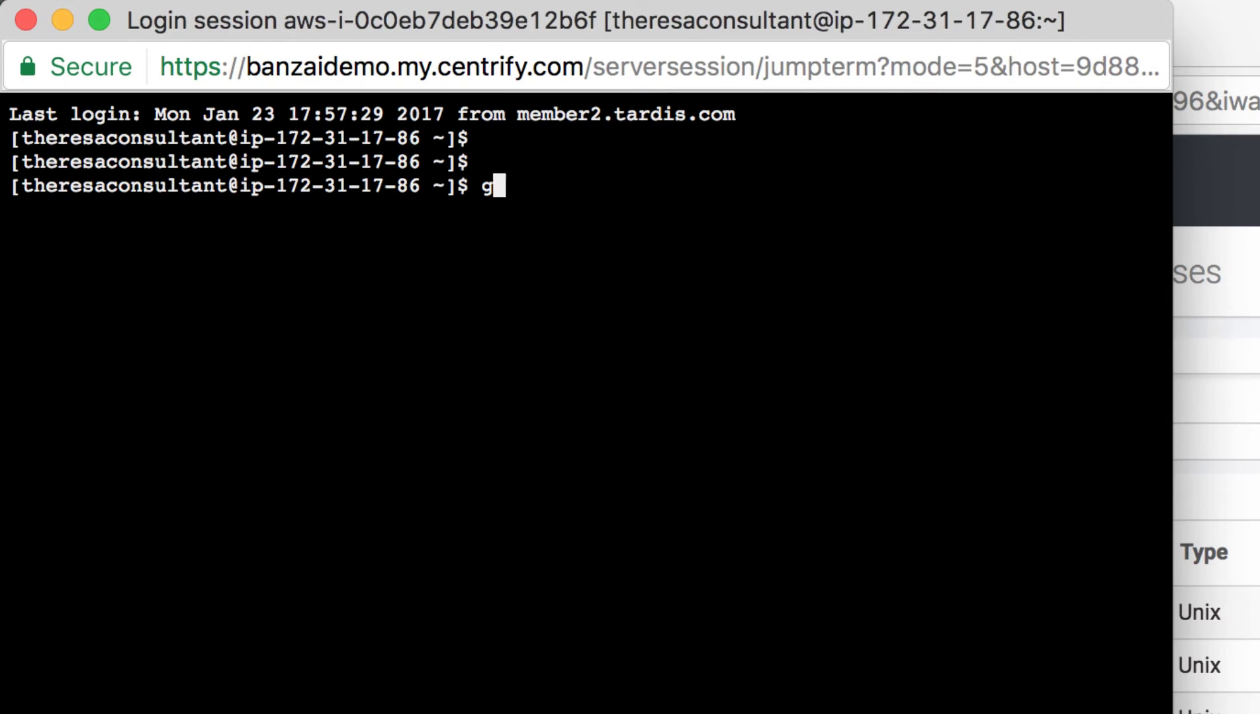
text(c/passwd)
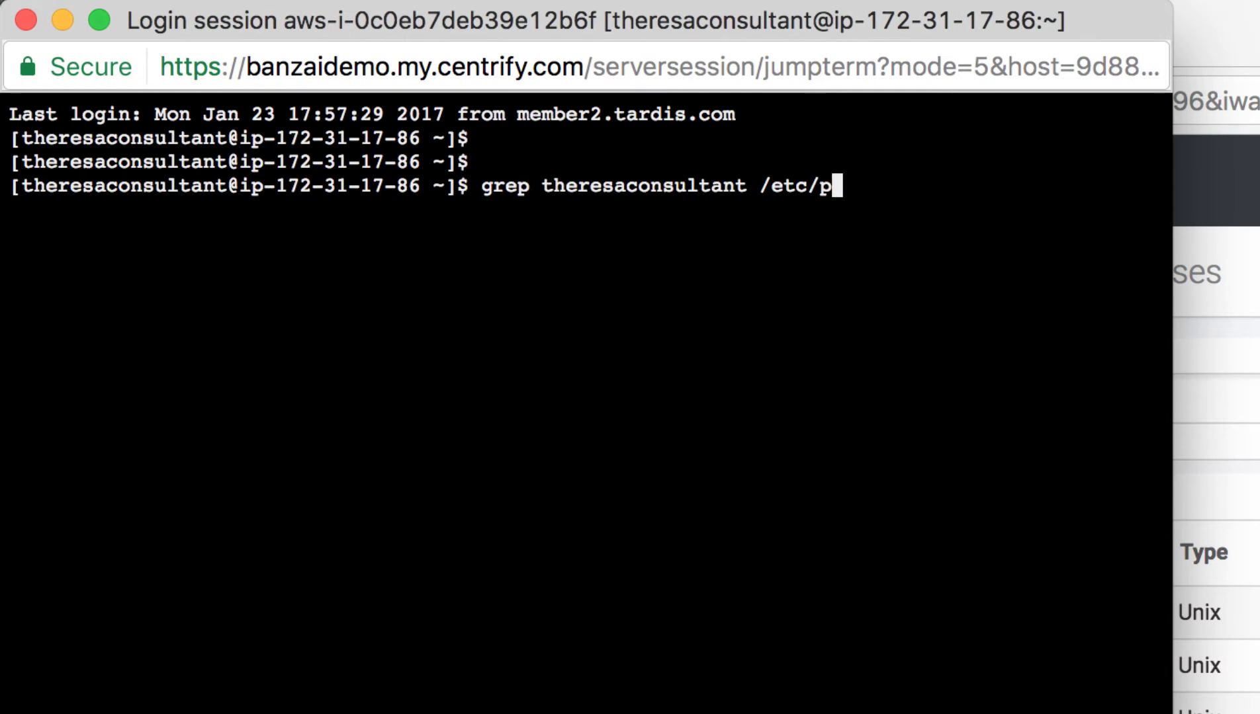
key(Return)
key(Return)
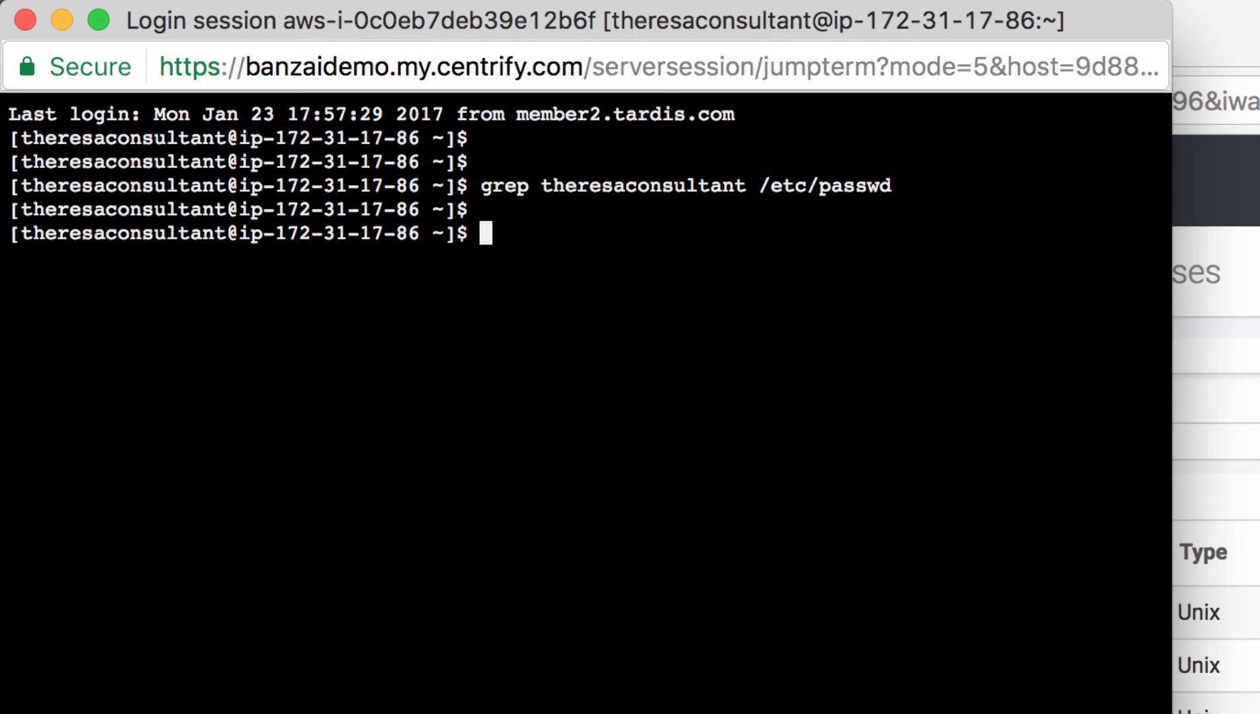
text(getent passwd there)
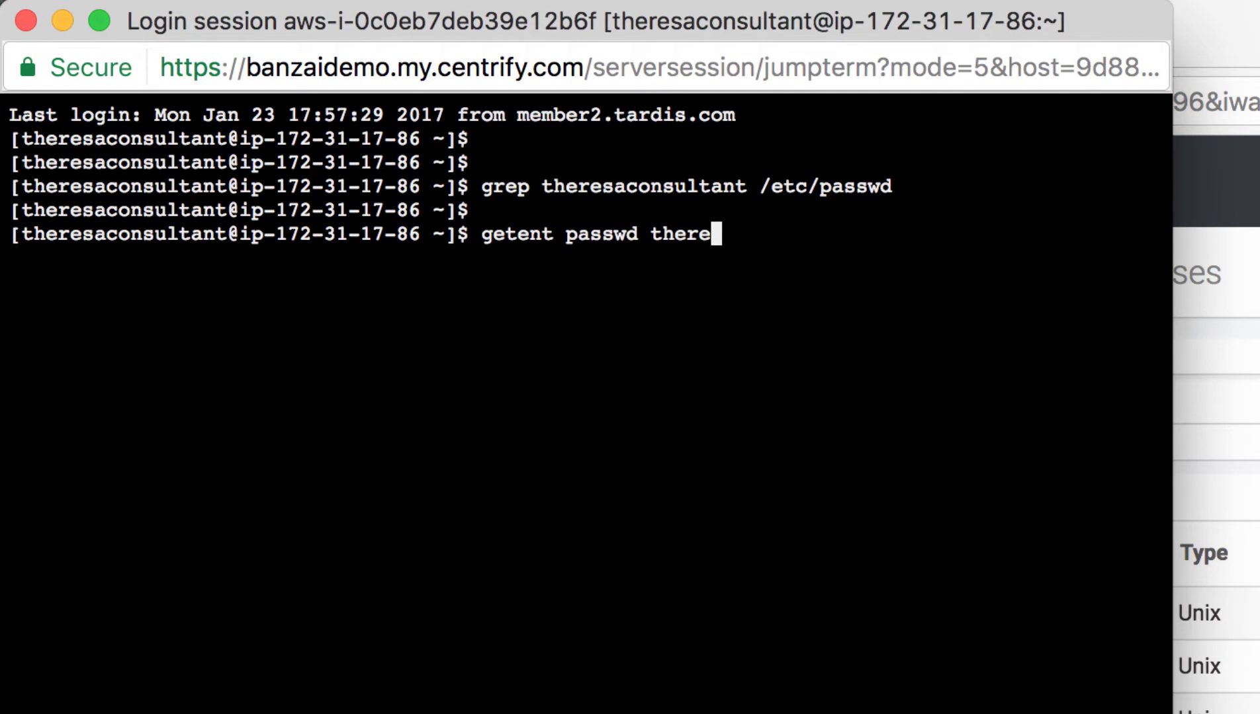
text(saconsultant)
key(Return)
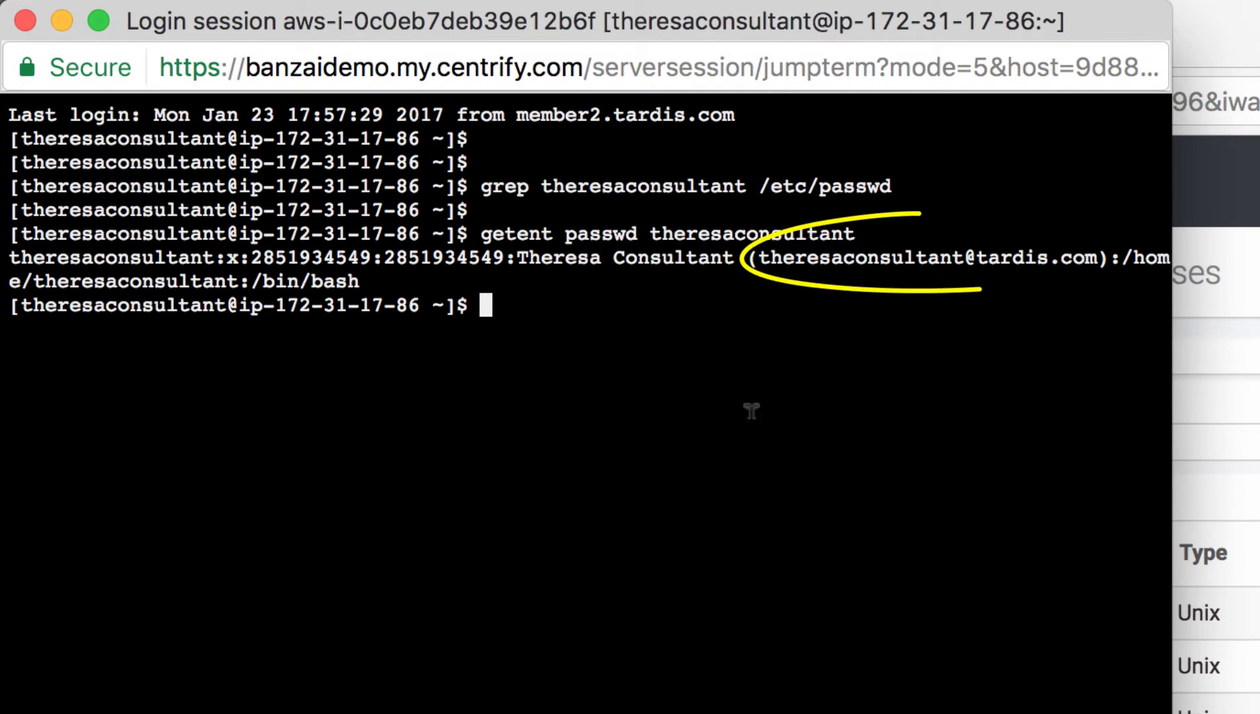
double_click(925, 256)
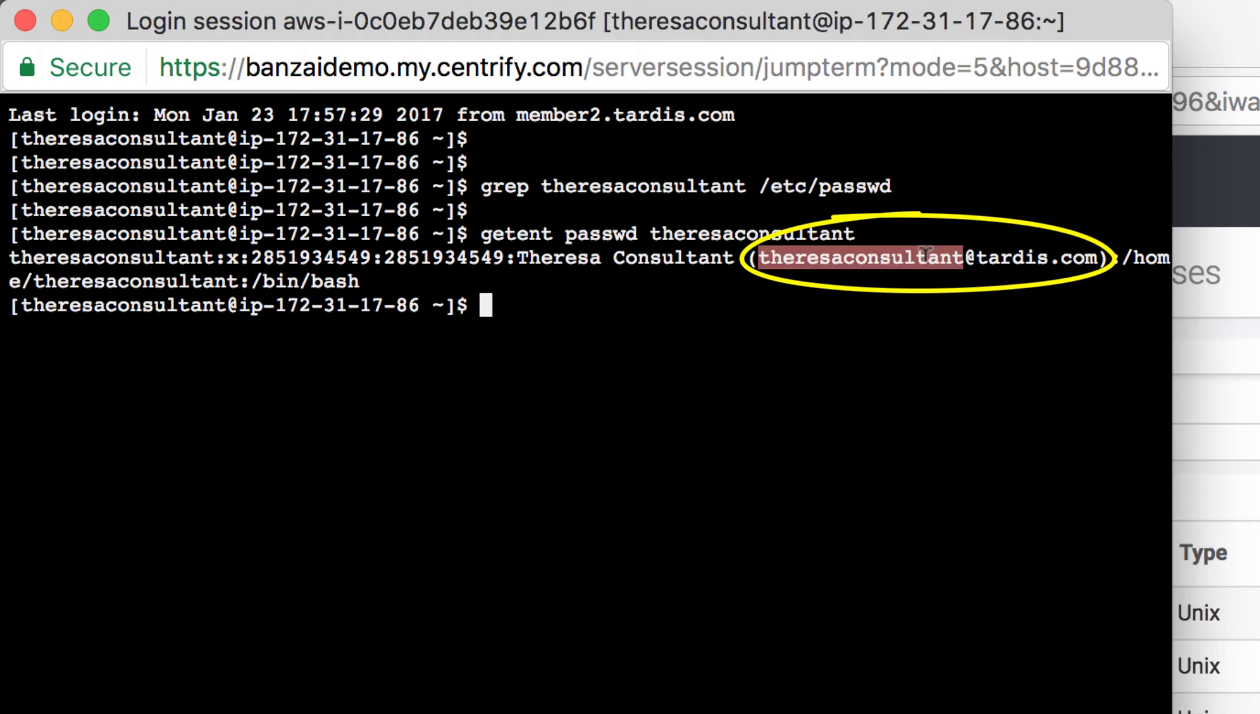
drag(924, 257, 1056, 253)
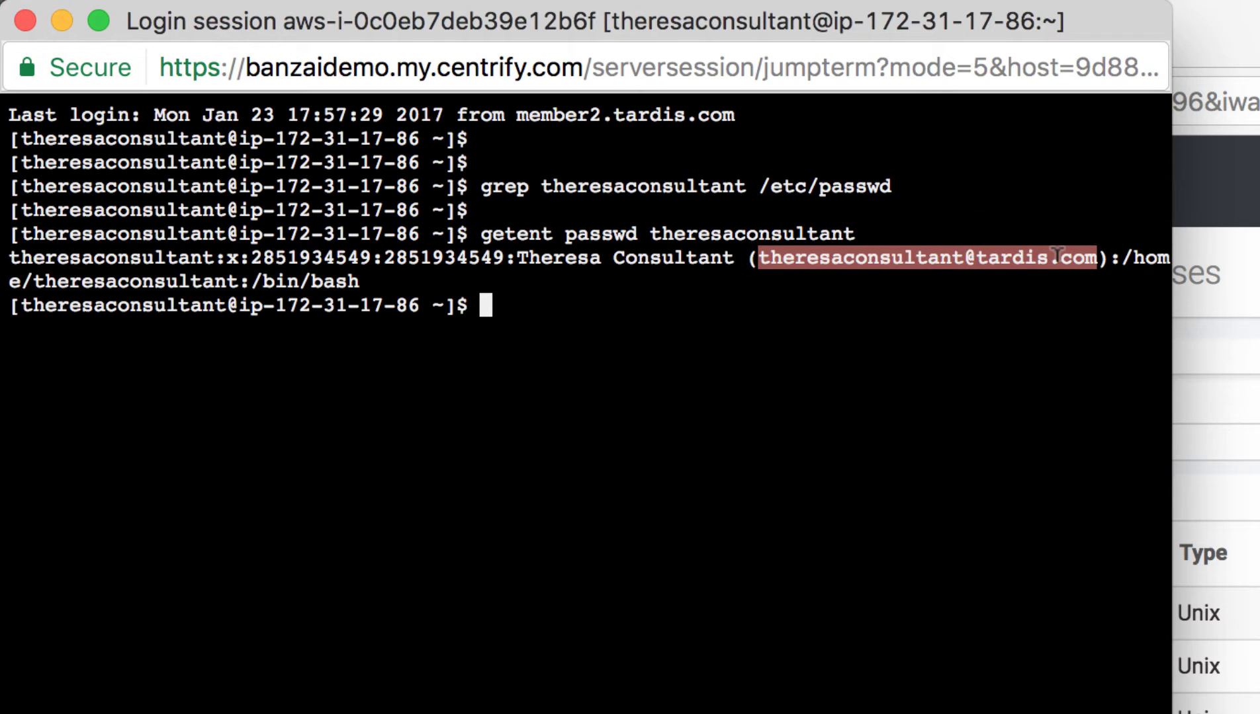
Log in to Windows (DC2) and launch Active Directory Users and Computers via a Start search for 'user'
click(938, 382)
text(e)
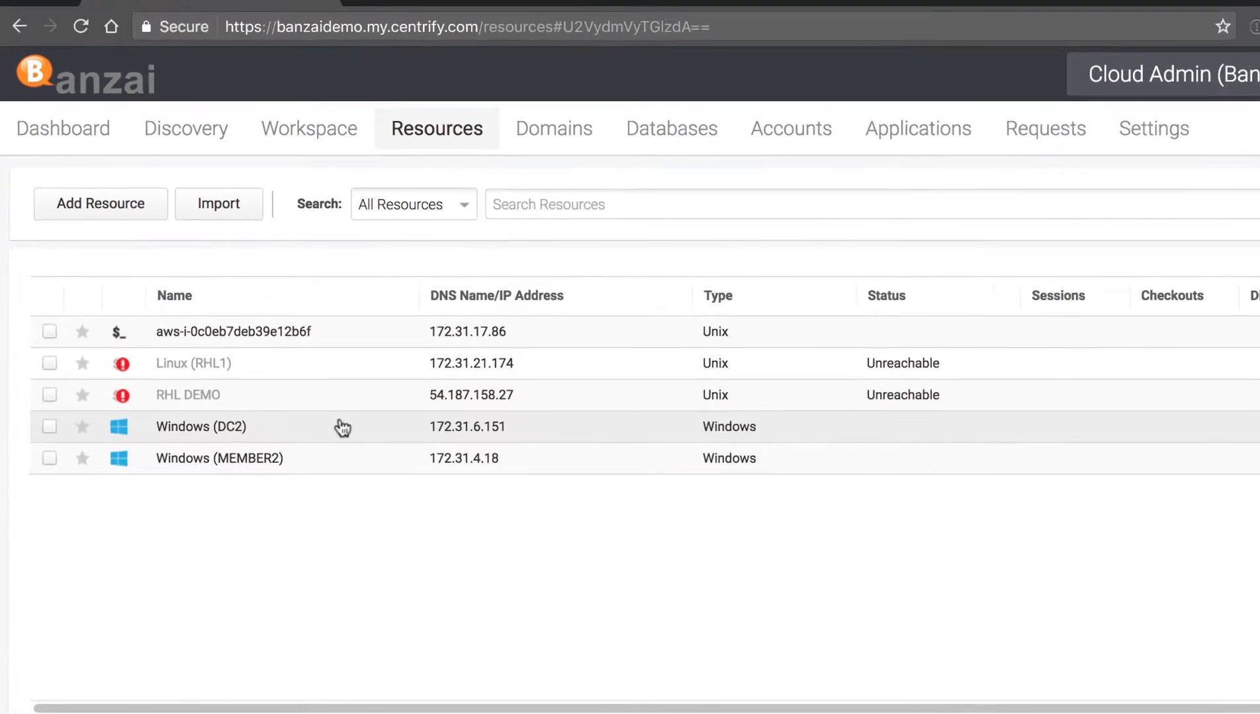
right_click(342, 428)
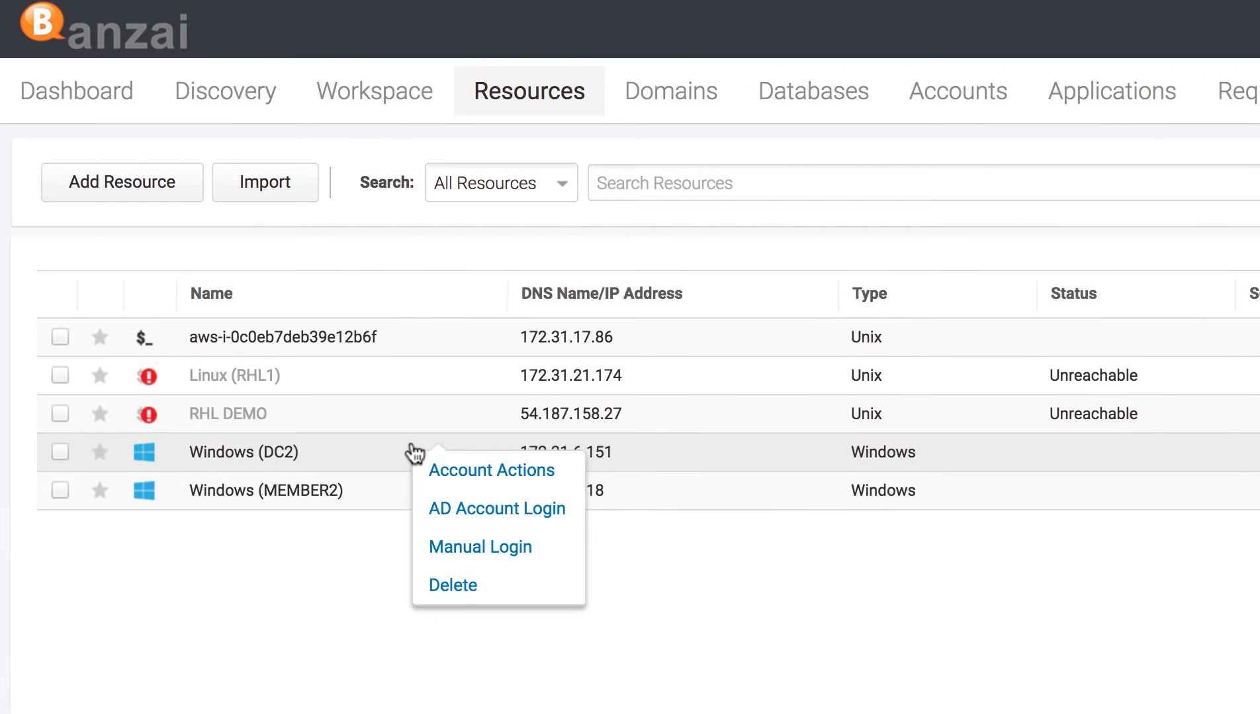
click(463, 471)
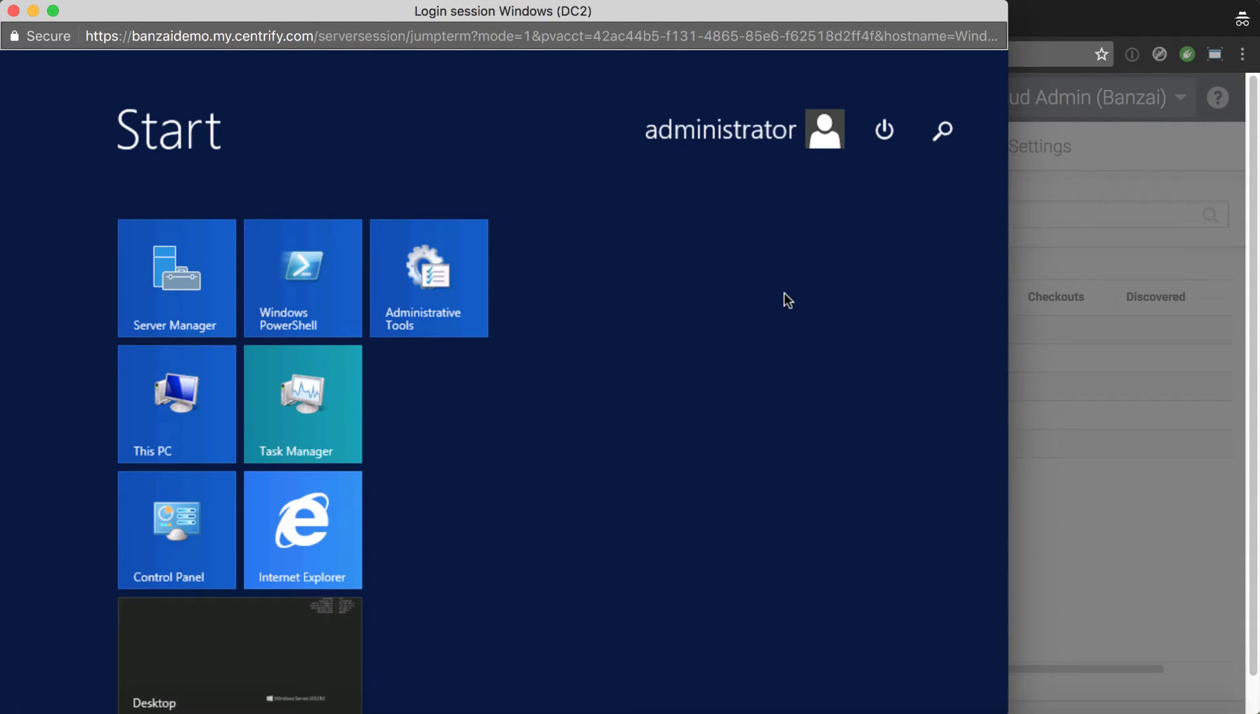
text(users and Computers)
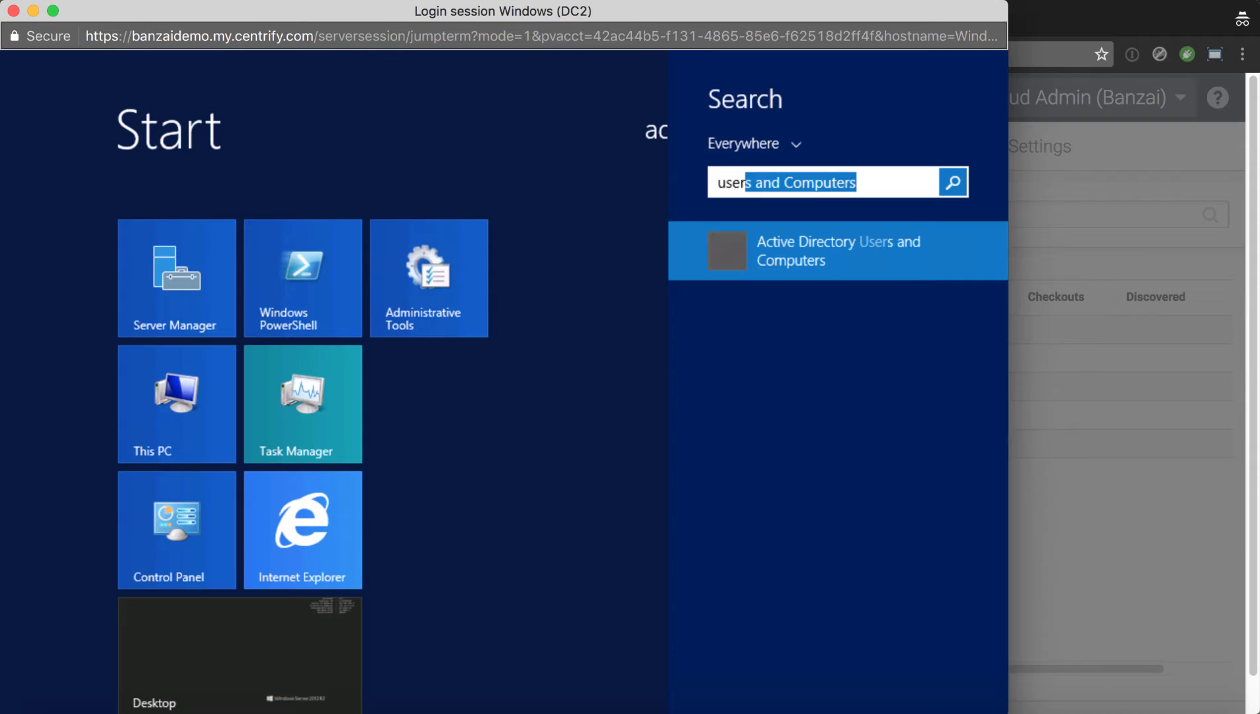
key(Return)
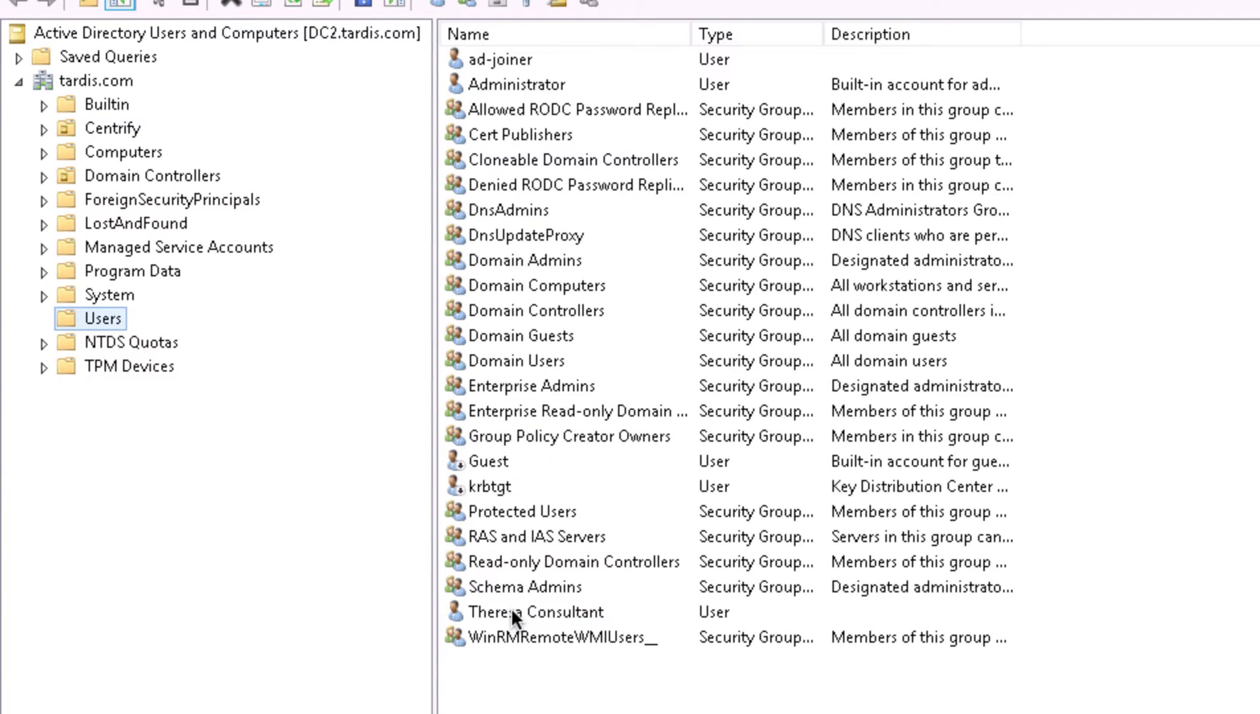
Open the consultant user's Properties on the Account tab to show the tardis.com logon name
double_click(511, 611)
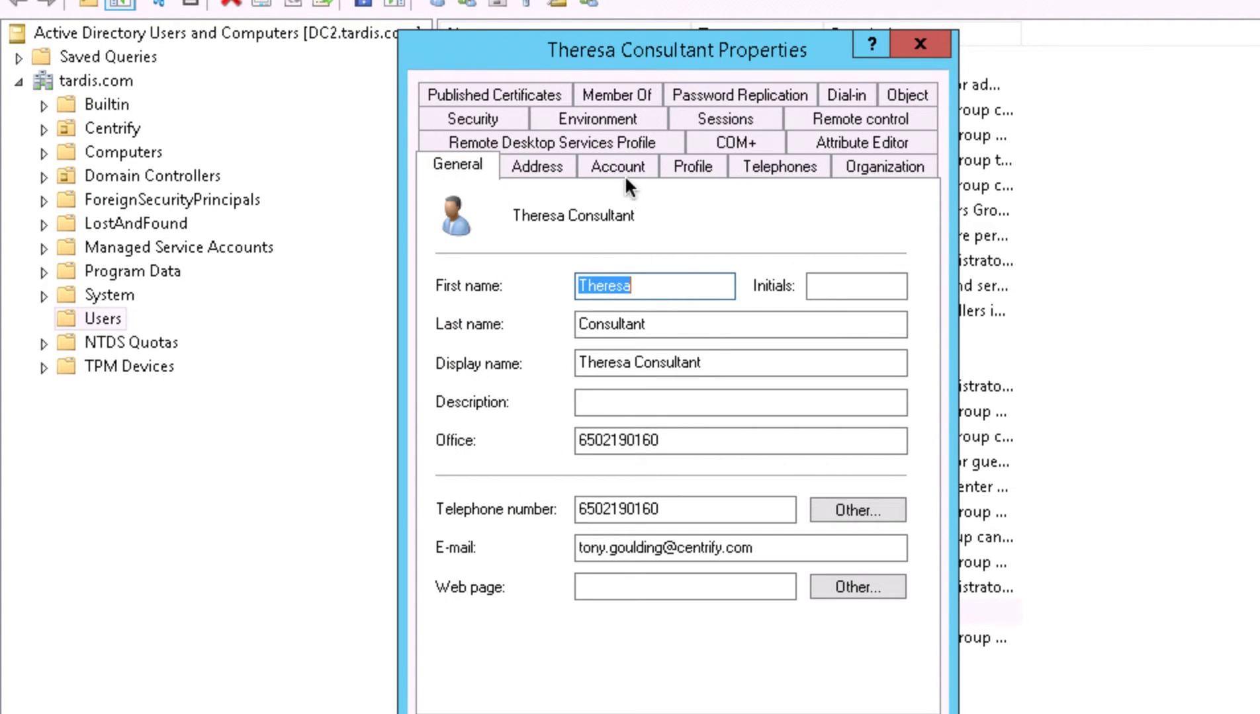
click(617, 166)
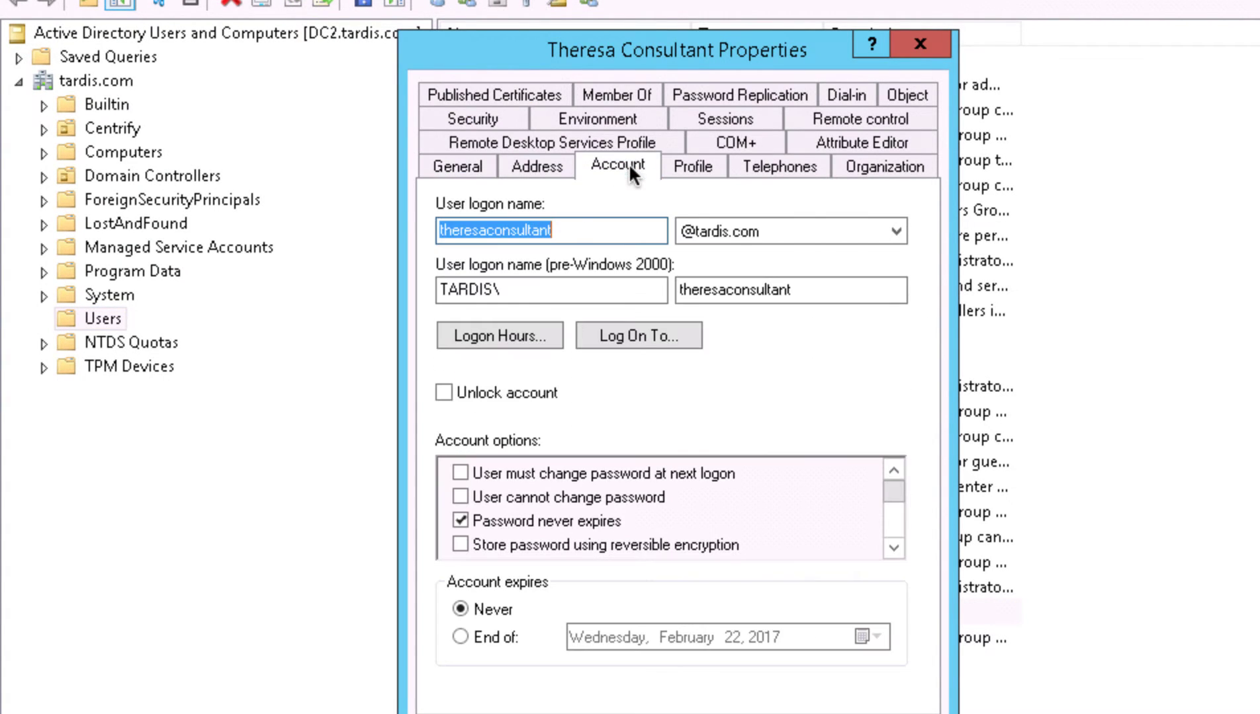
click(463, 230)
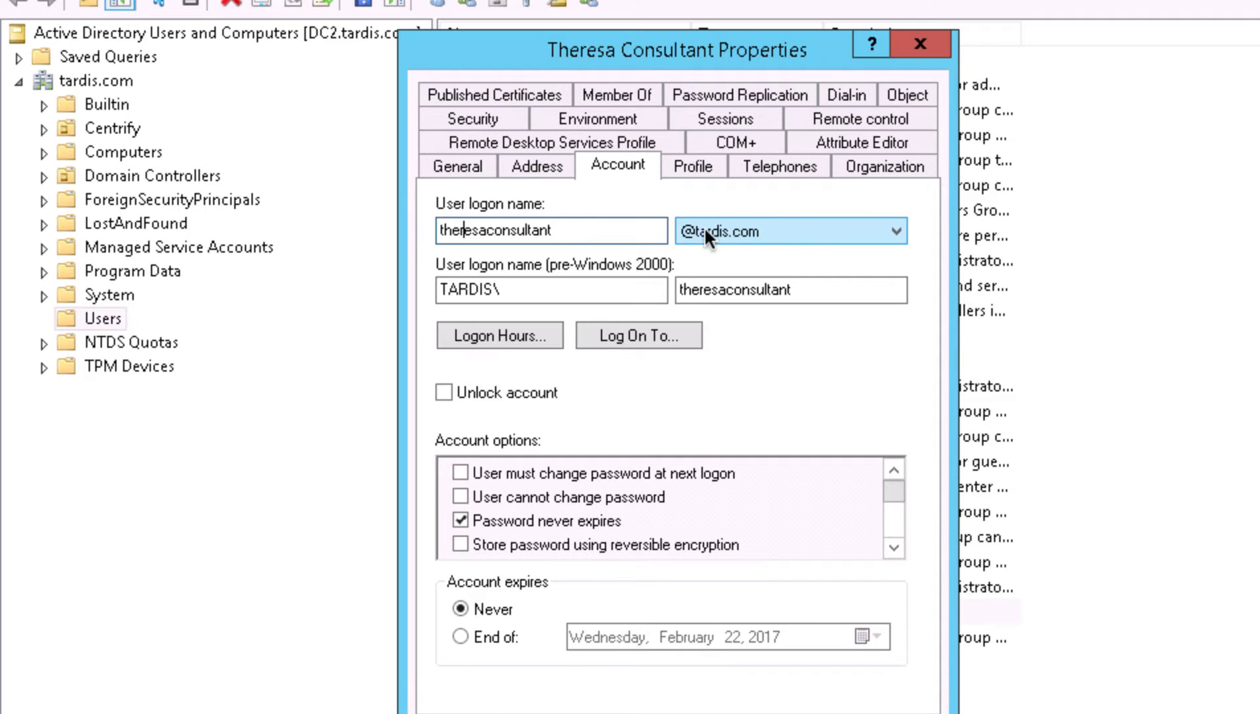